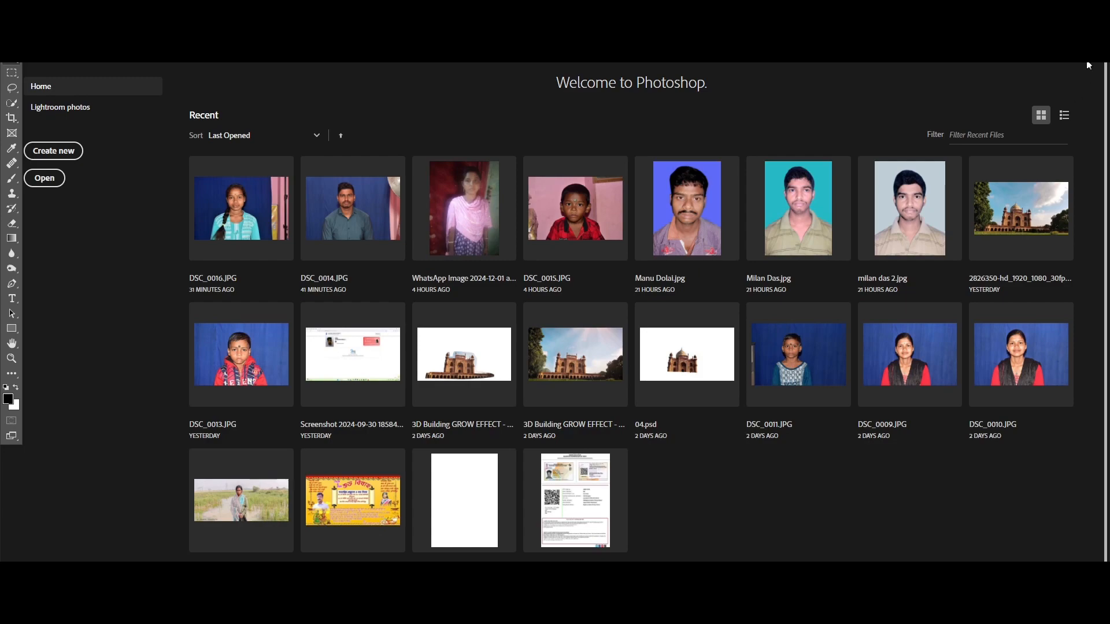
- Open DSC_0014.JPG from the desktop in Photoshop and float it in its own document window
{"action": "left_click", "coordinate": [1042, 7]}
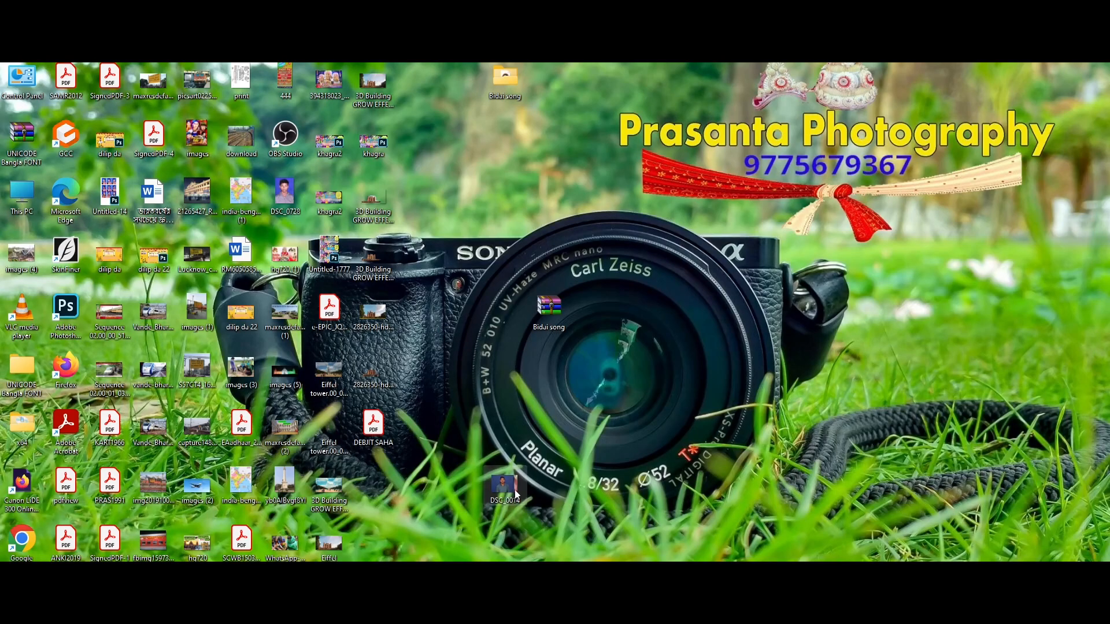
{"action": "left_click", "coordinate": [702, 601]}
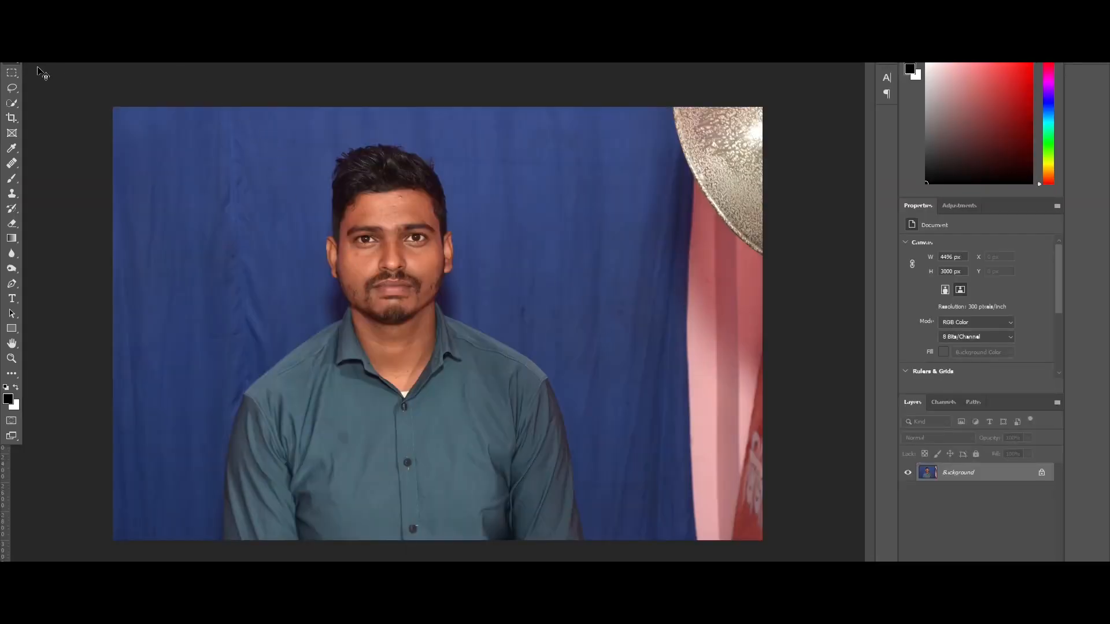
{"action": "left_click_drag", "start_coordinate": [44, 68], "coordinate": [232, 88]}
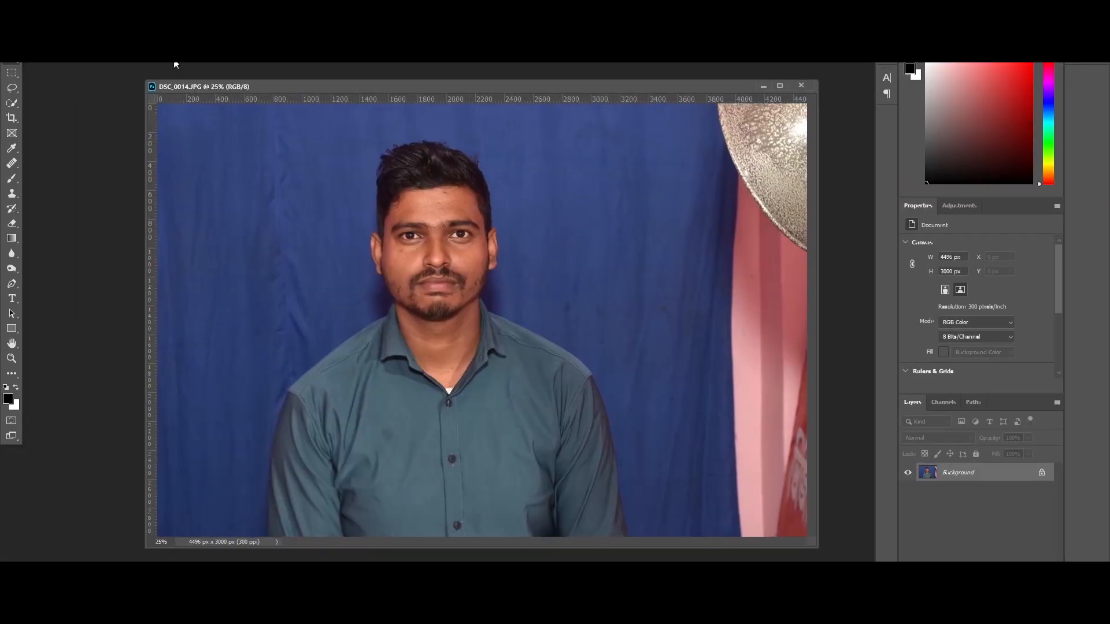
{"action": "key", "text": "ctrl+minus"}
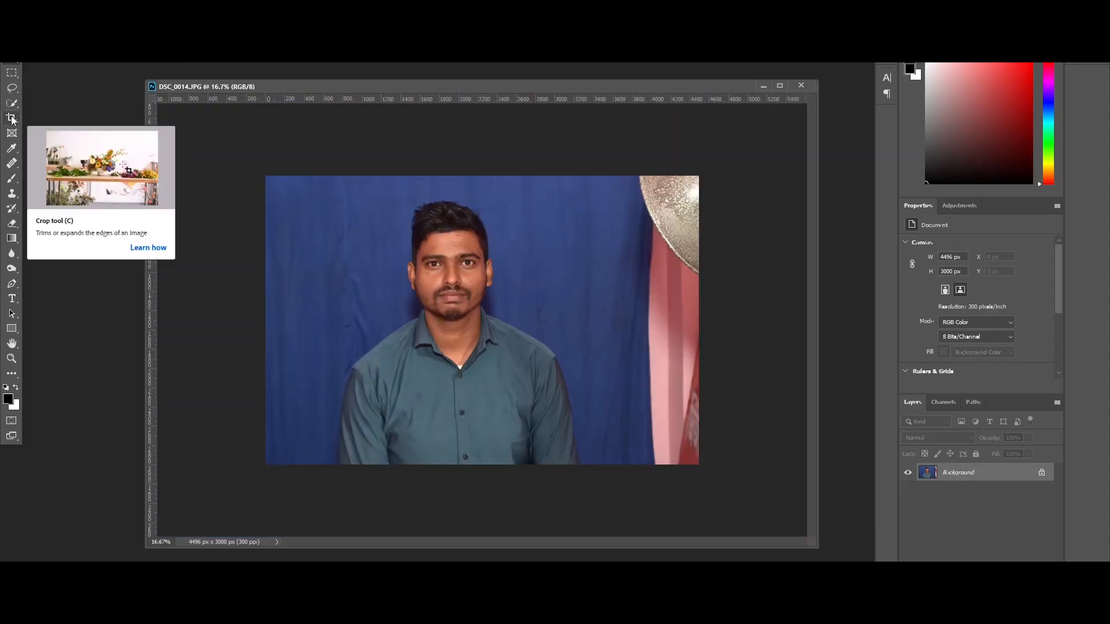
- Crop the photo to a 295 × 413 px portrait at 300 ppi, centring the man and rotating the image slightly to straighten him
{"action": "left_click_drag", "start_coordinate": [11, 118], "coordinate": [54, 119]}
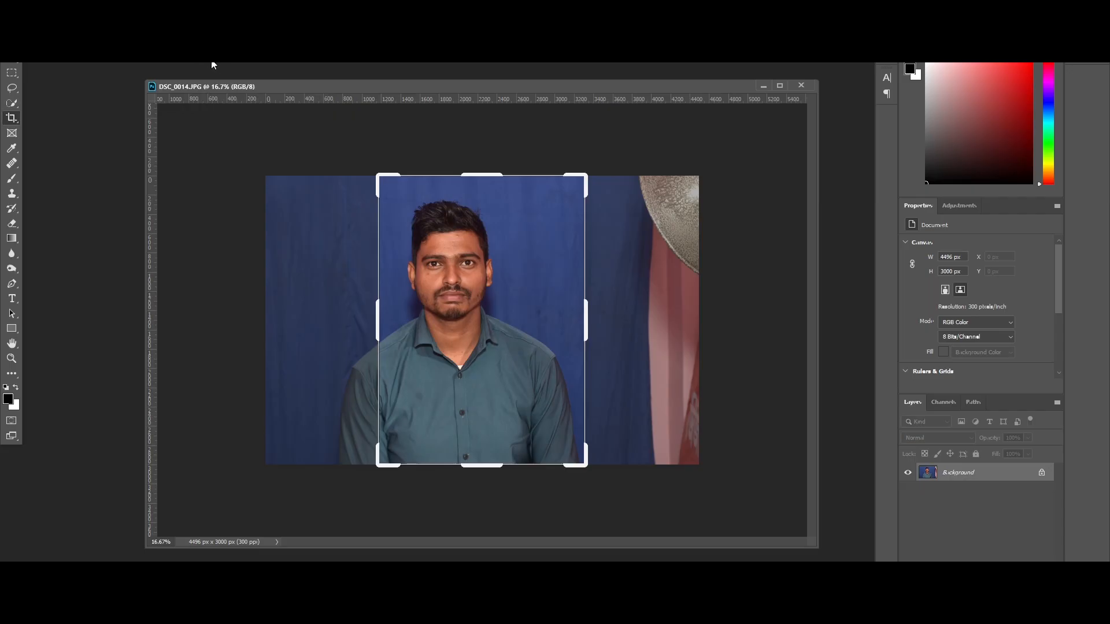
{"action": "key", "text": "Return"}
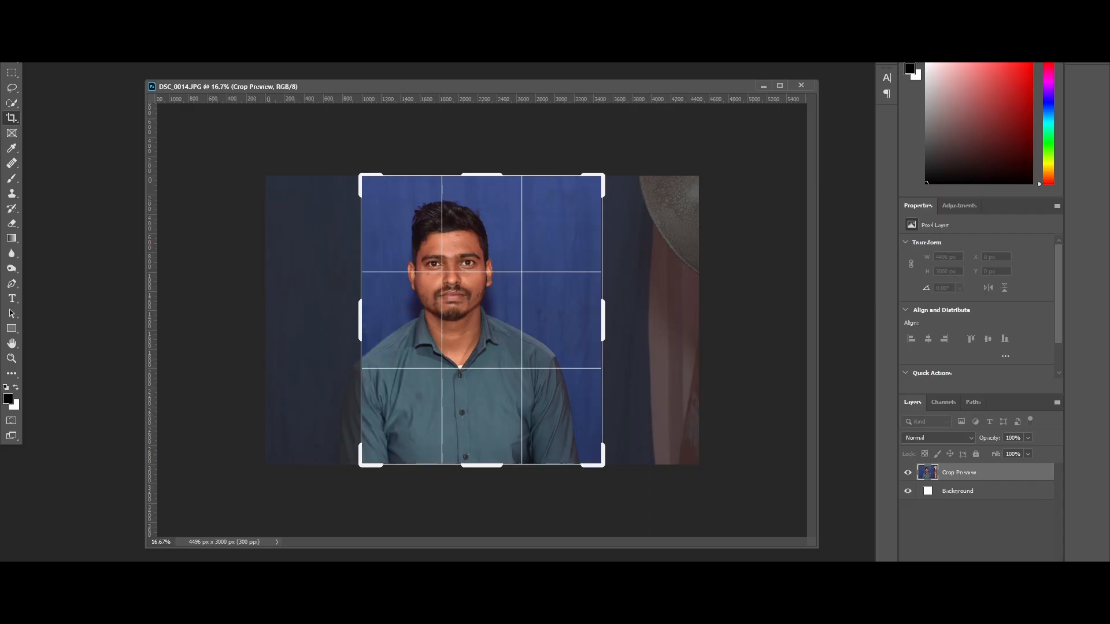
{"action": "key", "text": "Up"}
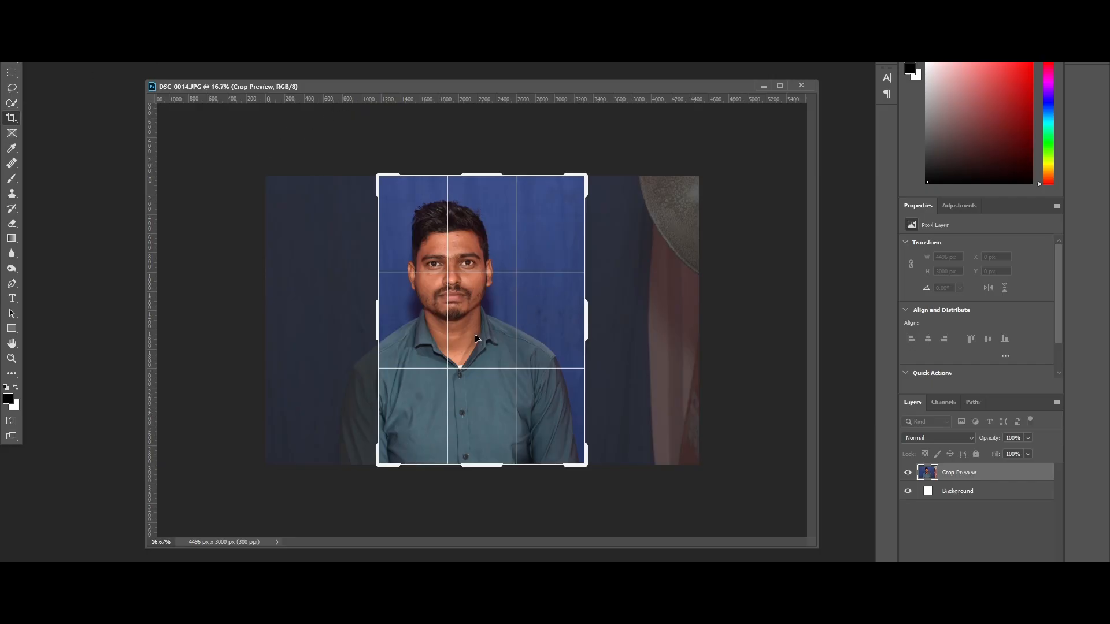
{"action": "left_click_drag", "start_coordinate": [475, 334], "coordinate": [498, 332]}
{"action": "left_click_drag", "start_coordinate": [649, 446], "coordinate": [649, 452]}
{"action": "left_click_drag", "start_coordinate": [544, 393], "coordinate": [547, 393]}
{"action": "left_click_drag", "start_coordinate": [636, 437], "coordinate": [634, 441]}
{"action": "left_click_drag", "start_coordinate": [476, 357], "coordinate": [474, 356]}
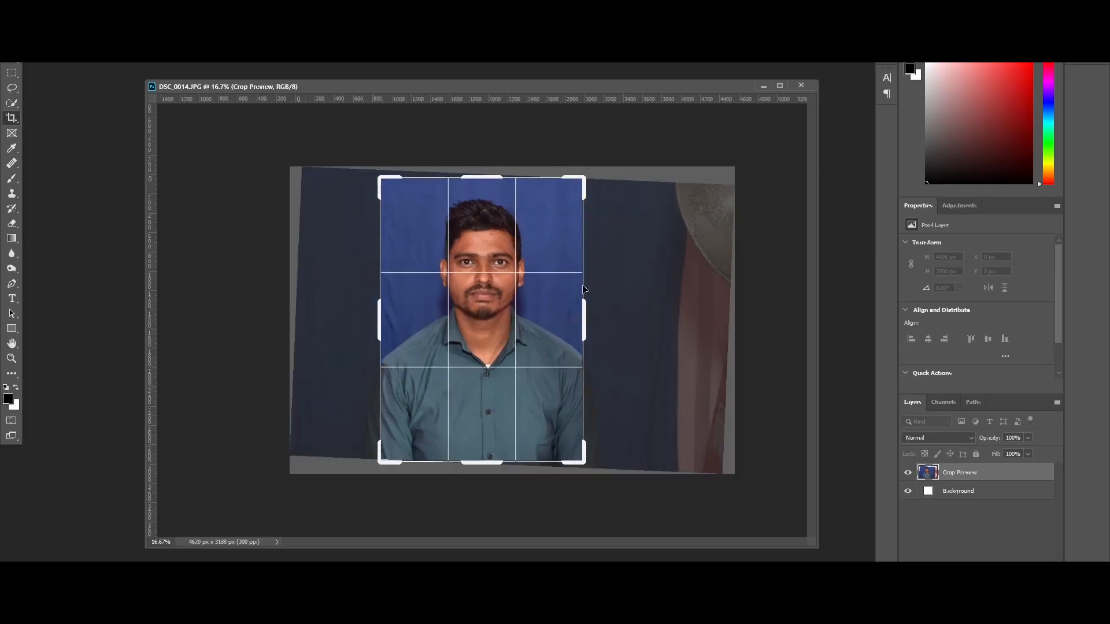
{"action": "key", "text": "Return"}
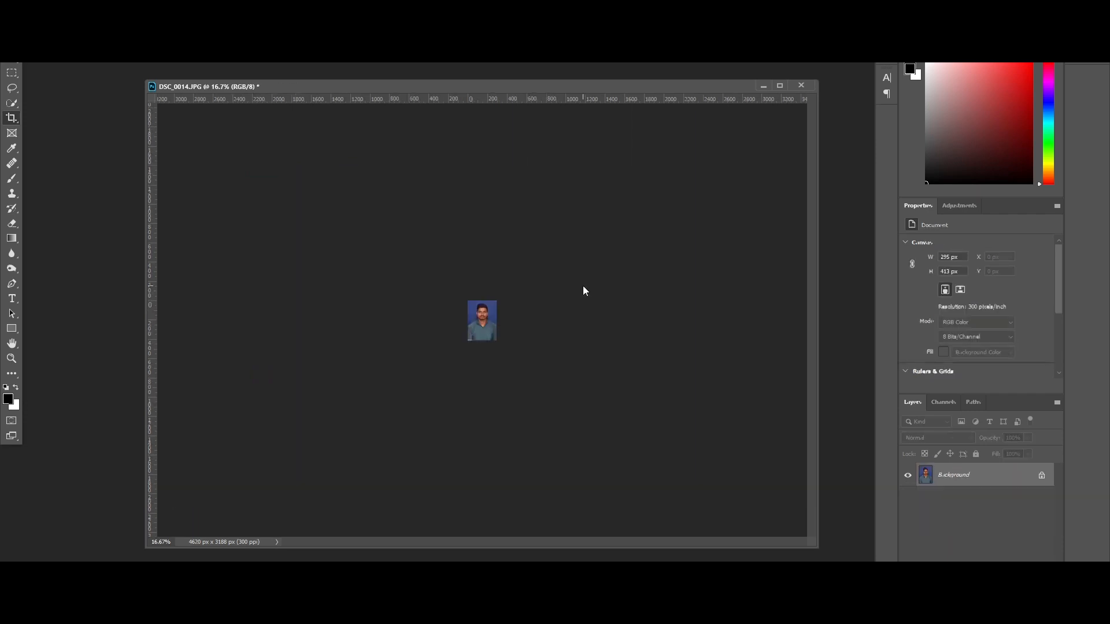
- Crop the portrait slightly tighter at 295 × 413 px to remove the white sliver along its lower edge
{"action": "key", "text": "ctrl+1"}
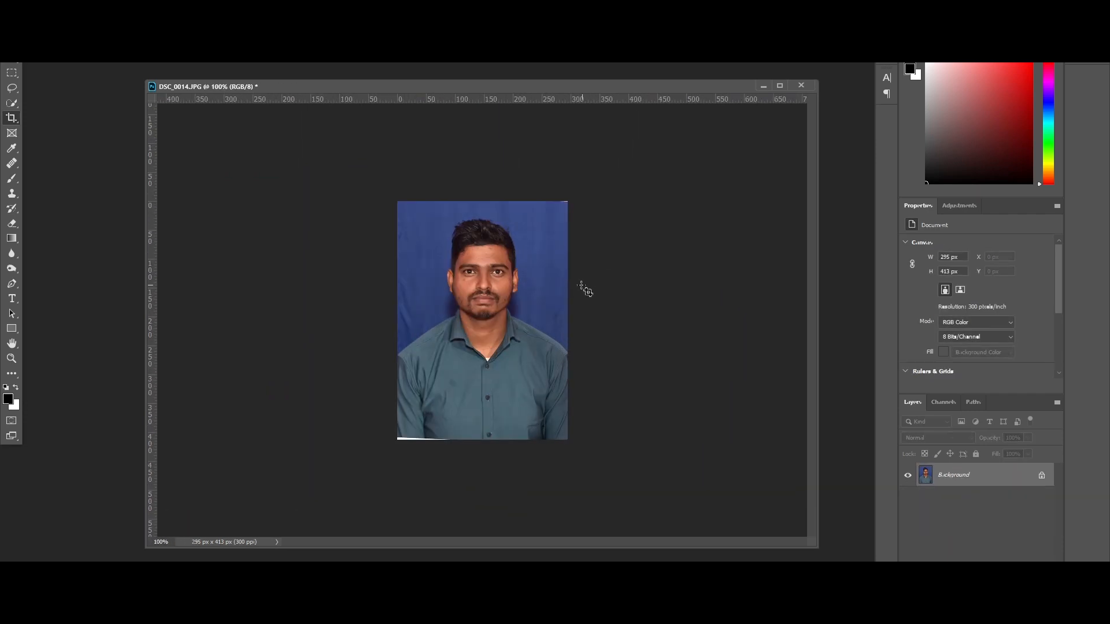
{"action": "right_click", "coordinate": [14, 118]}
{"action": "left_click", "coordinate": [44, 118]}
{"action": "left_click_drag", "start_coordinate": [399, 203], "coordinate": [504, 349]}
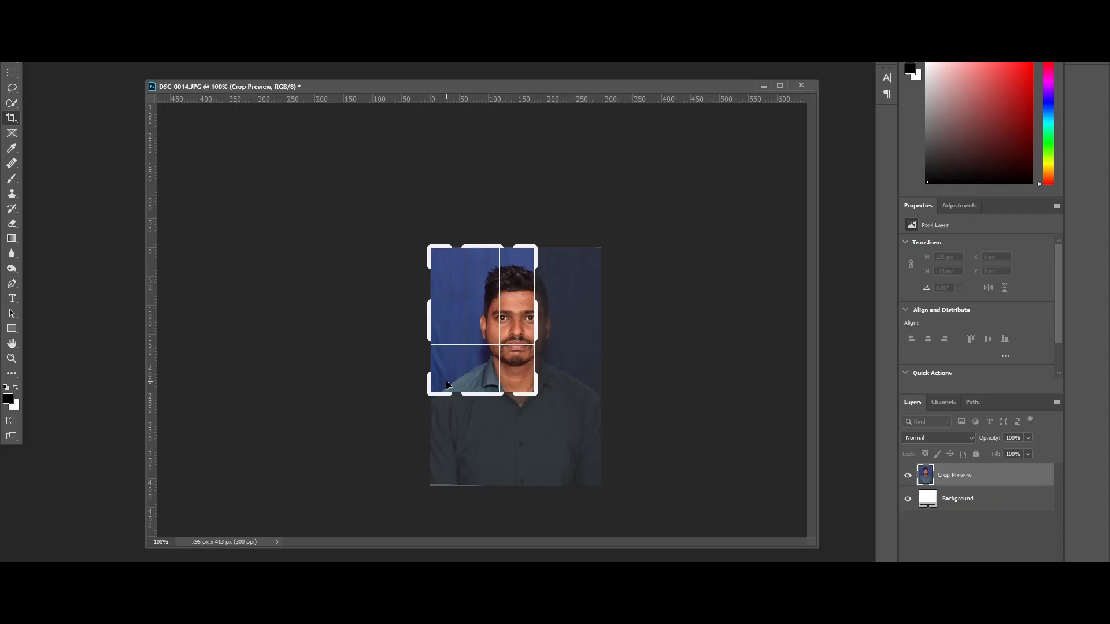
{"action": "key", "text": "Return"}
{"action": "left_click_drag", "start_coordinate": [535, 395], "coordinate": [564, 435]}
{"action": "key", "text": "ctrl+r"}
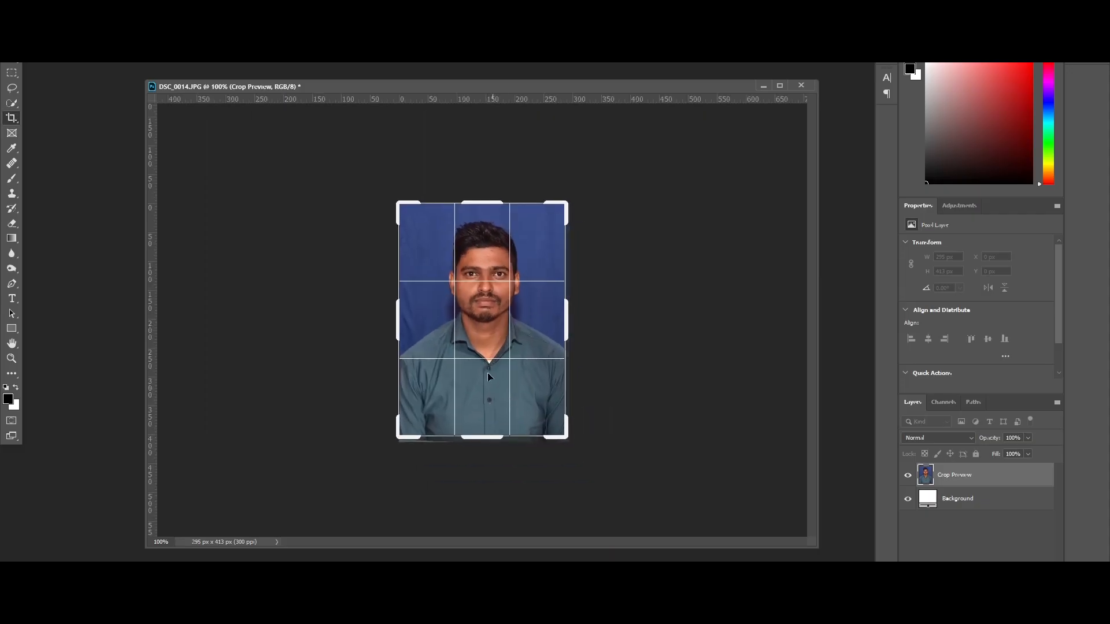
{"action": "left_click_drag", "start_coordinate": [485, 370], "coordinate": [481, 366]}
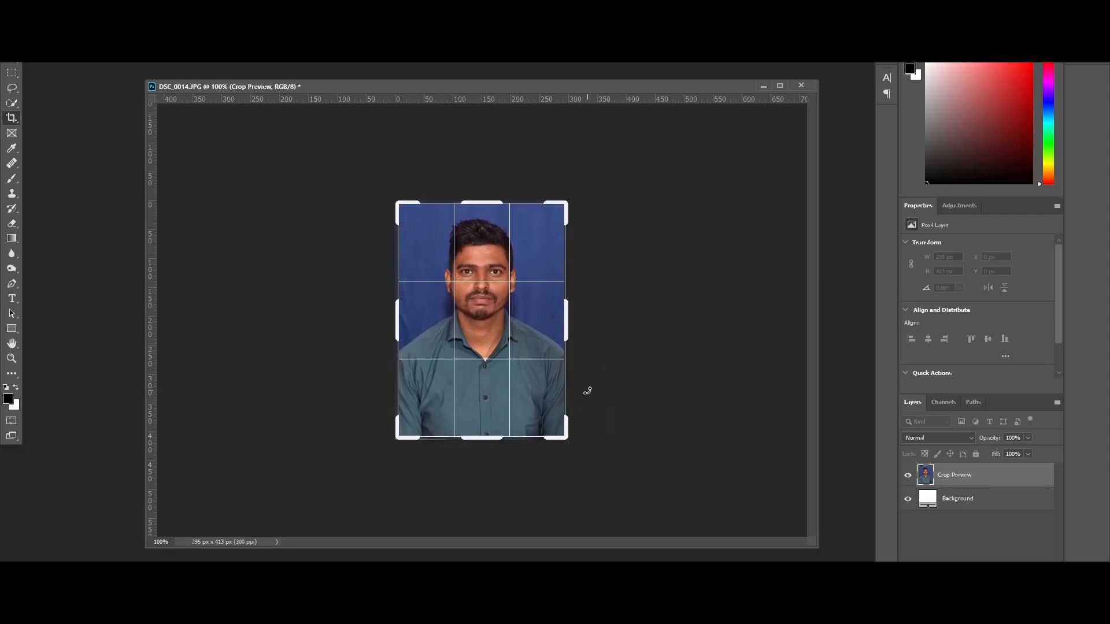
{"action": "key", "text": "Return"}
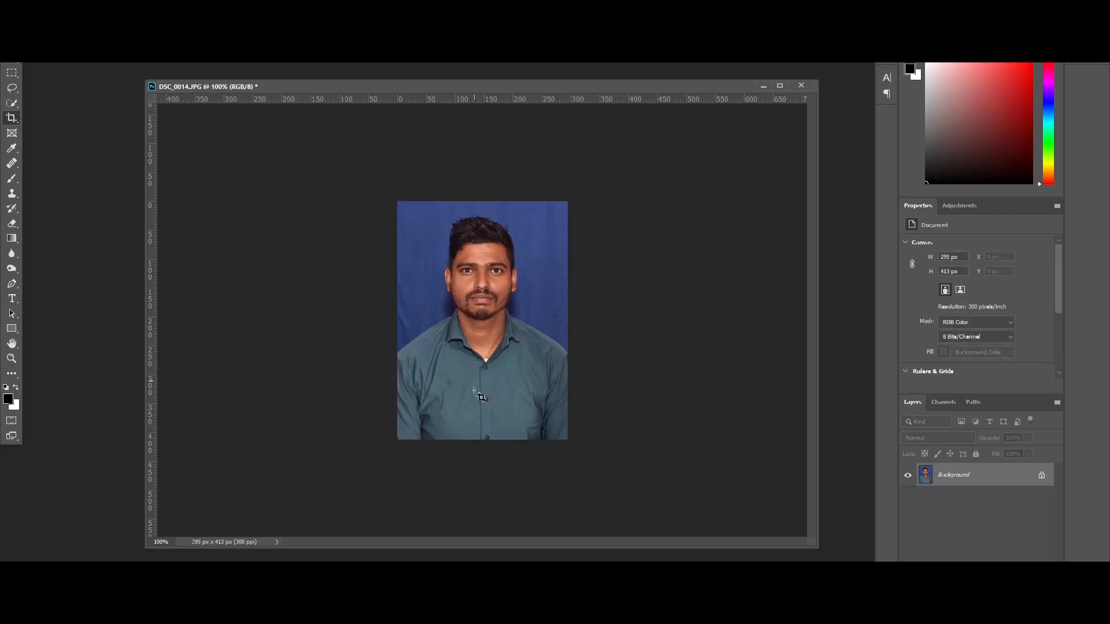
- Cover the dark backdrop shadows on both sides of the man's neck with clean blue using the Clone Stamp tool
{"action": "left_click", "coordinate": [12, 72]}
{"action": "left_click_drag", "start_coordinate": [215, 89], "coordinate": [188, 82]}
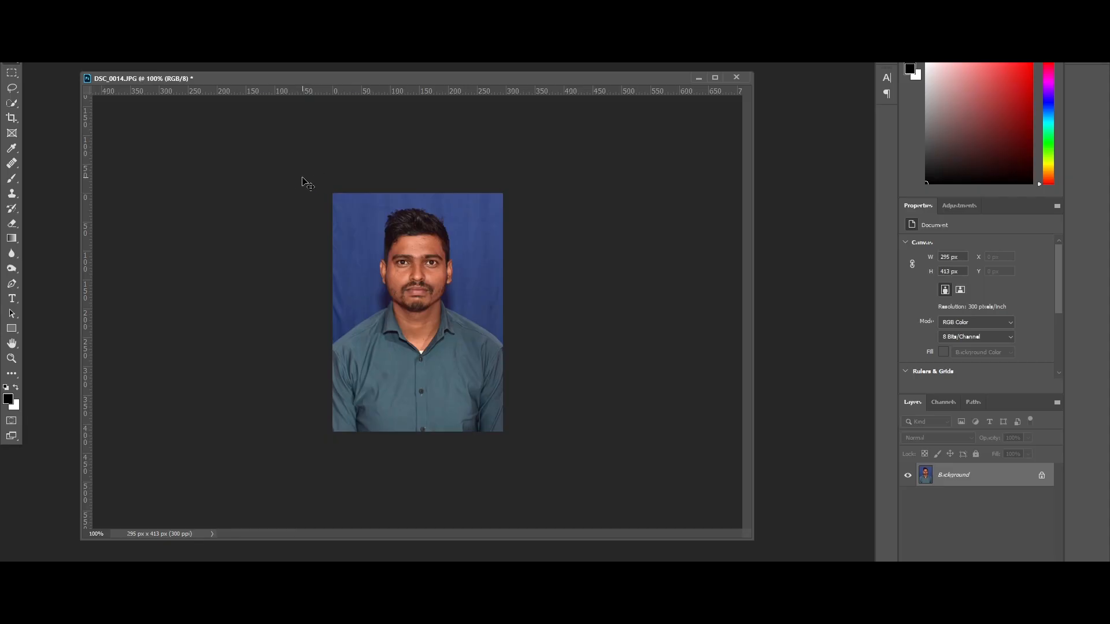
{"action": "key", "text": "ctrl+plus"}
{"action": "key", "text": "ctrl+plus"}
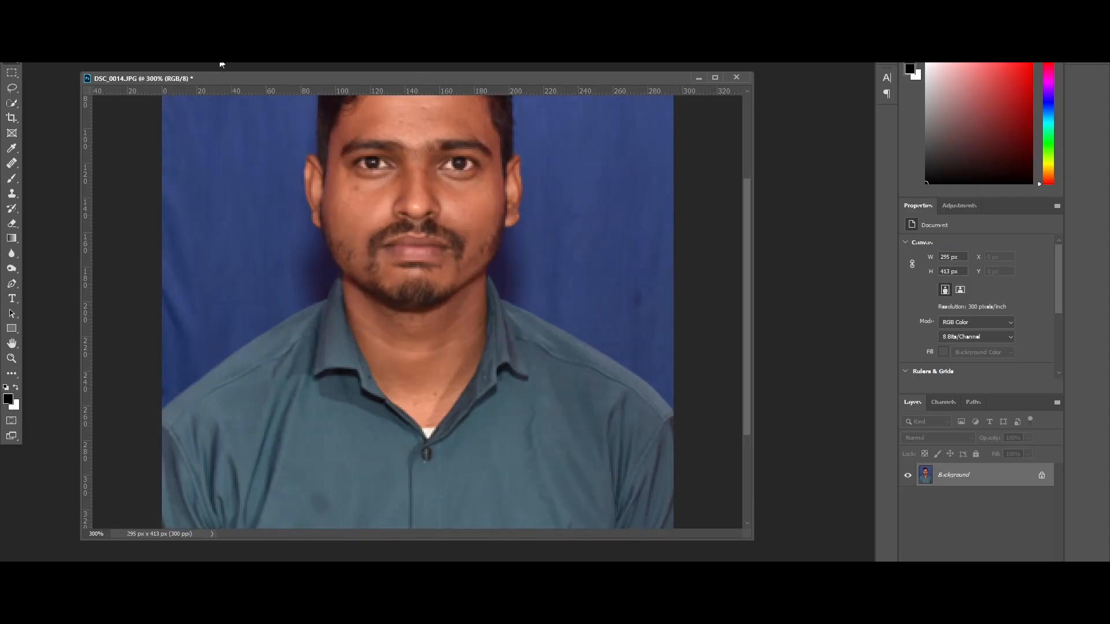
{"action": "right_click", "coordinate": [12, 193]}
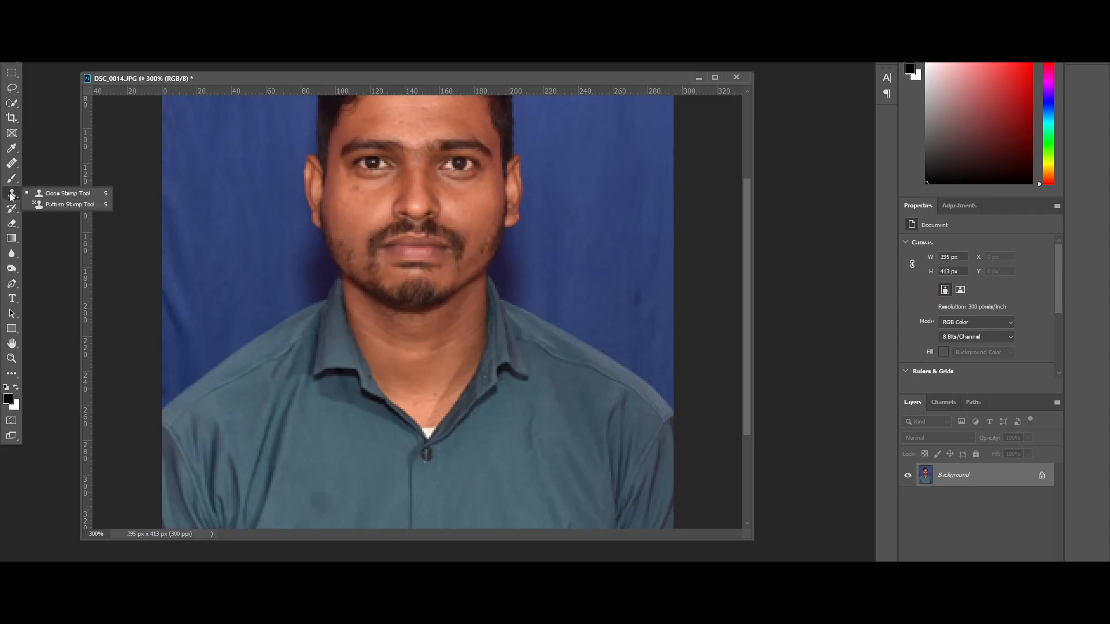
{"action": "left_click", "coordinate": [70, 194]}
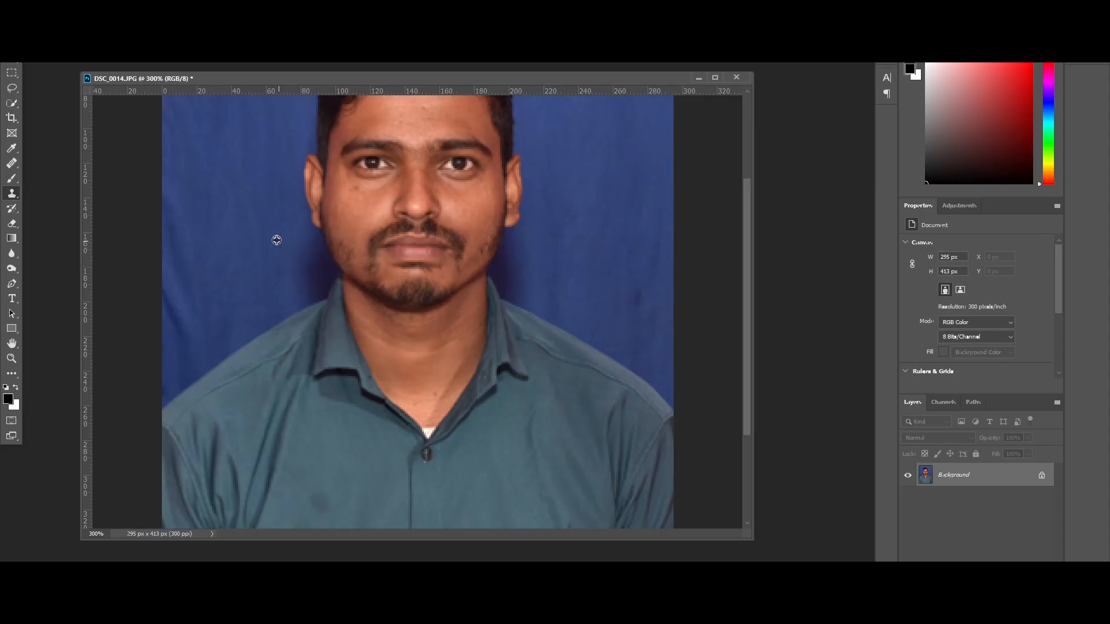
{"action": "mouse_move", "coordinate": [297, 255]}
{"action": "left_mouse_down"}
{"action": "mouse_move", "coordinate": [313, 280]}
{"action": "mouse_move", "coordinate": [322, 253]}
{"action": "mouse_move", "coordinate": [328, 273]}
{"action": "mouse_move", "coordinate": [318, 285]}
{"action": "mouse_move", "coordinate": [283, 292]}
{"action": "mouse_move", "coordinate": [306, 276]}
{"action": "mouse_move", "coordinate": [314, 240]}
{"action": "mouse_move", "coordinate": [315, 270]}
{"action": "mouse_move", "coordinate": [297, 299]}
{"action": "mouse_move", "coordinate": [316, 292]}
{"action": "mouse_move", "coordinate": [305, 235]}
{"action": "left_mouse_up"}
{"action": "left_click", "coordinate": [271, 285], "text": "alt"}
{"action": "left_click", "coordinate": [250, 268], "text": "alt"}
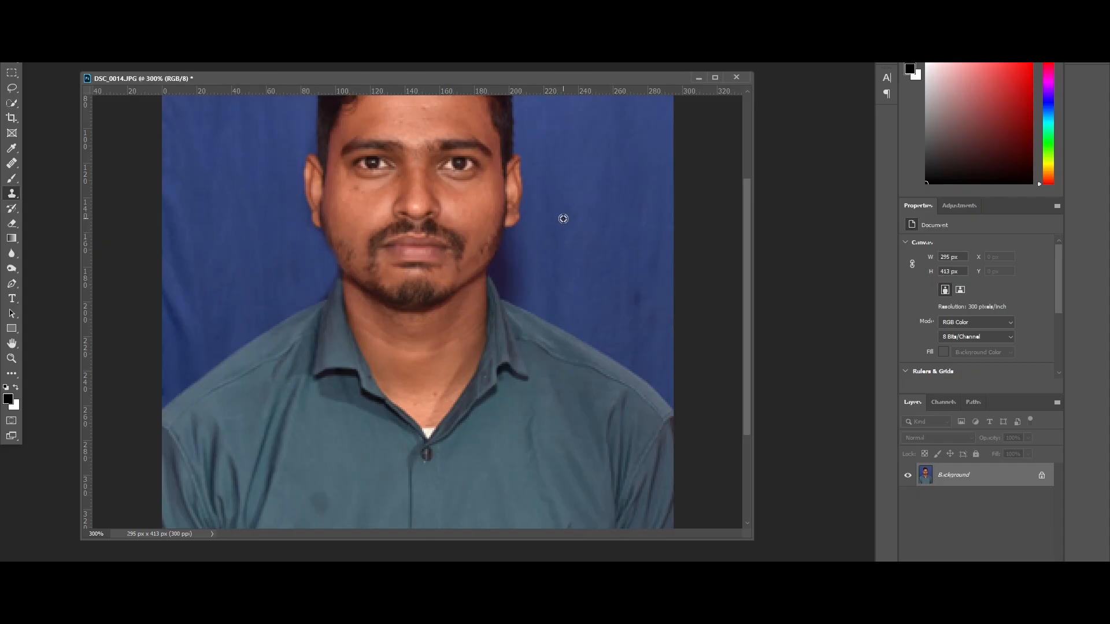
{"action": "mouse_move", "coordinate": [522, 292]}
{"action": "left_mouse_down"}
{"action": "mouse_move", "coordinate": [501, 267]}
{"action": "mouse_move", "coordinate": [509, 250]}
{"action": "mouse_move", "coordinate": [530, 263]}
{"action": "mouse_move", "coordinate": [520, 295]}
{"action": "mouse_move", "coordinate": [502, 284]}
{"action": "mouse_move", "coordinate": [505, 265]}
{"action": "left_mouse_up"}
{"action": "left_click", "coordinate": [555, 276], "text": "alt"}
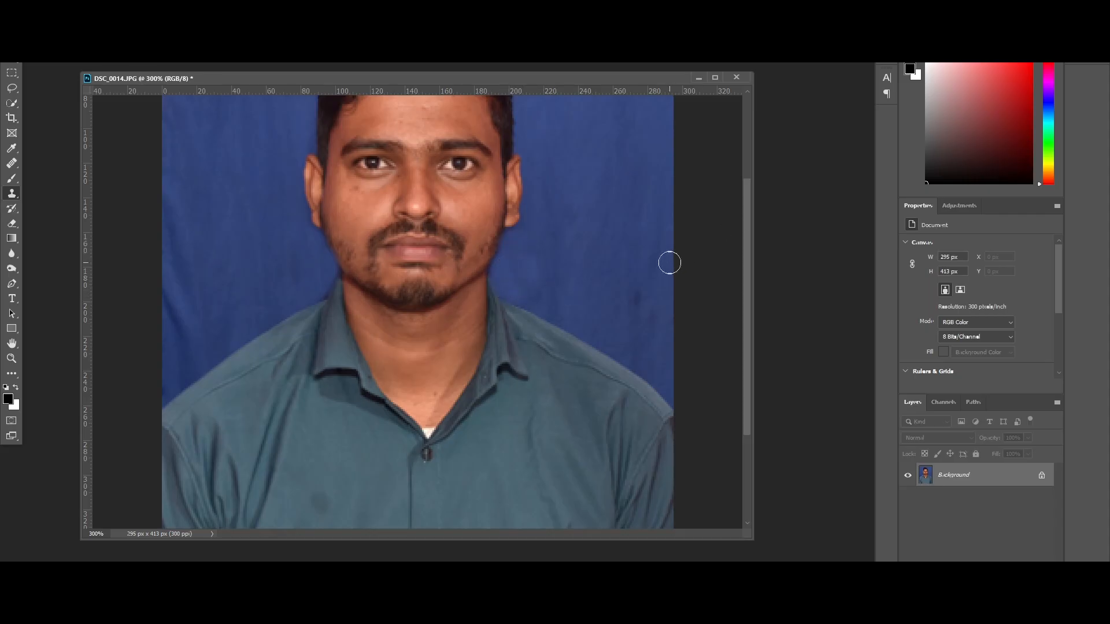
- Brighten the portrait with a Curves adjustment on the RGB channel, raising input 123 to output 136
{"action": "key", "text": "ctrl+minus"}
{"action": "key", "text": "ctrl+minus"}
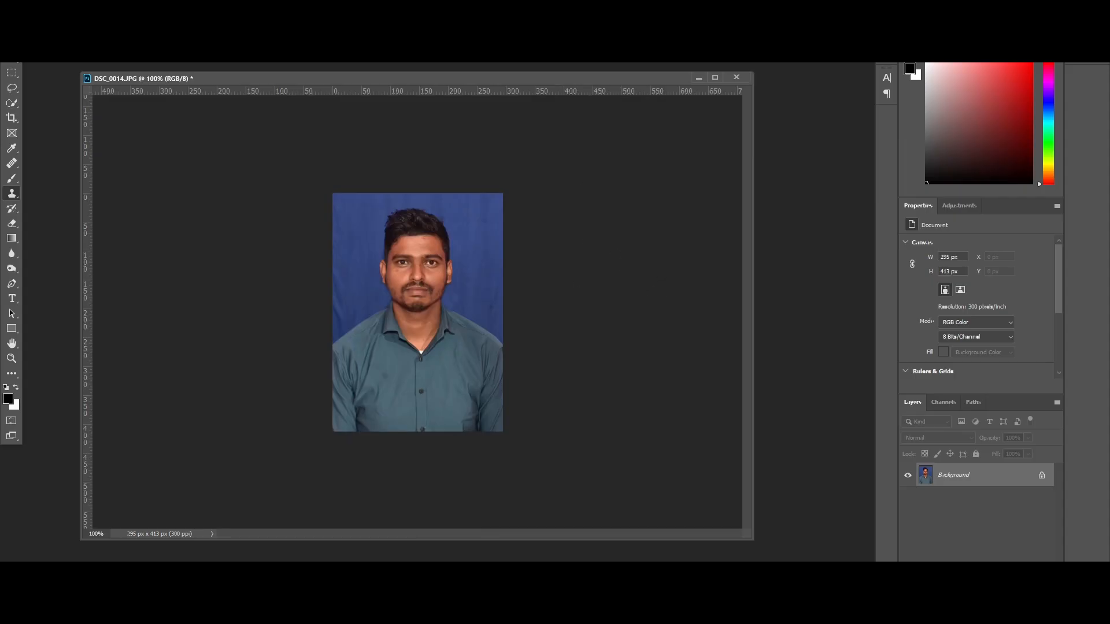
{"action": "left_click", "coordinate": [65, 5]}
{"action": "mouse_move", "coordinate": [84, 35]}
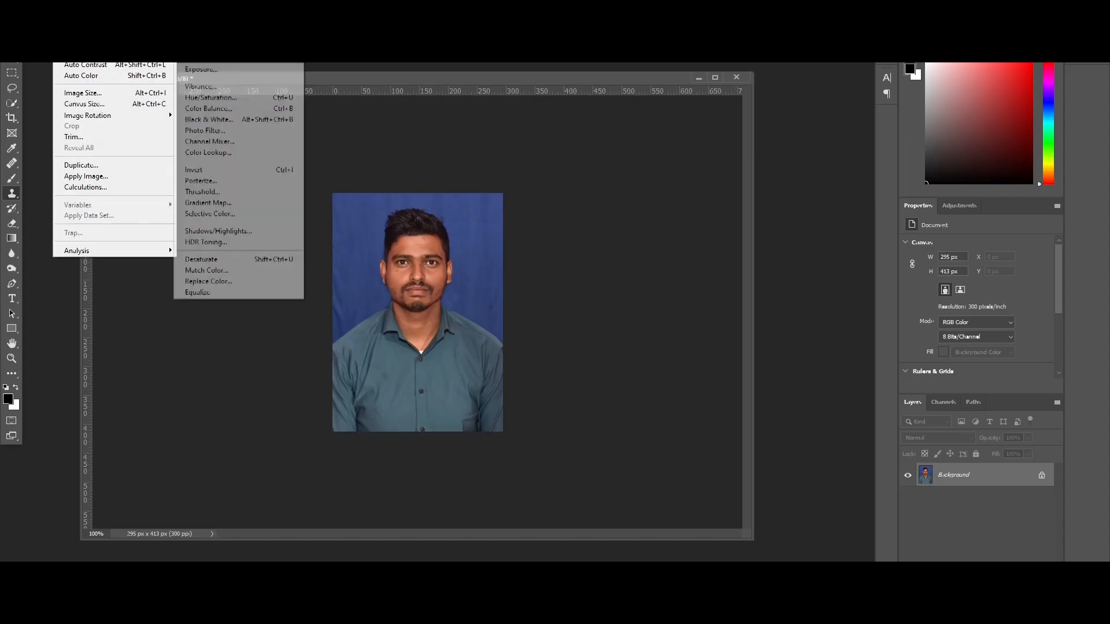
{"action": "left_click", "coordinate": [199, 62]}
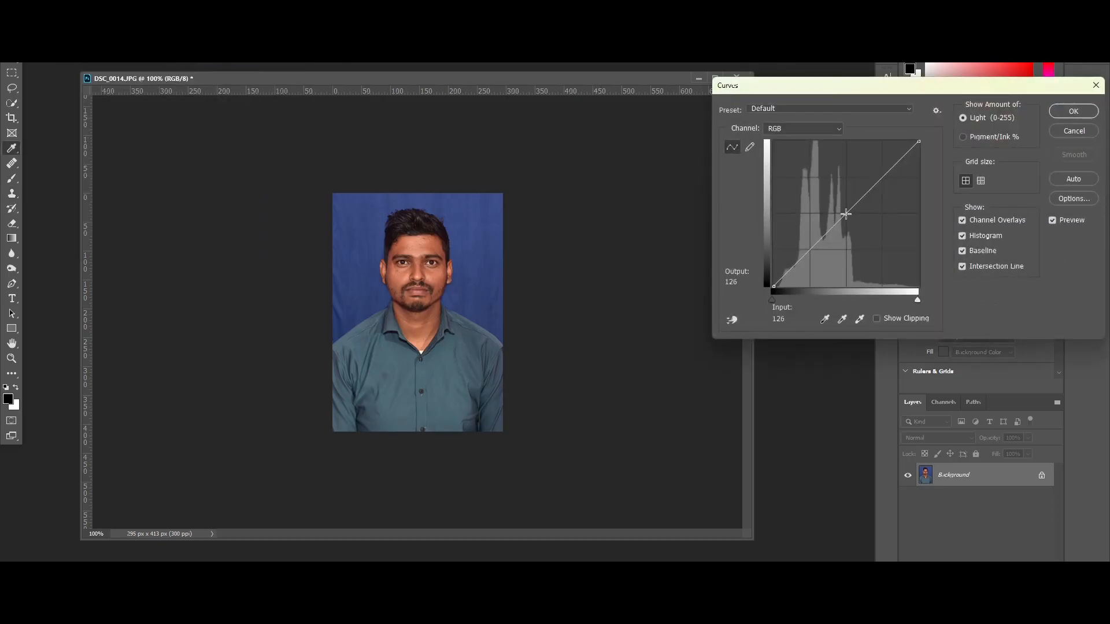
{"action": "left_click_drag", "start_coordinate": [844, 217], "coordinate": [843, 208]}
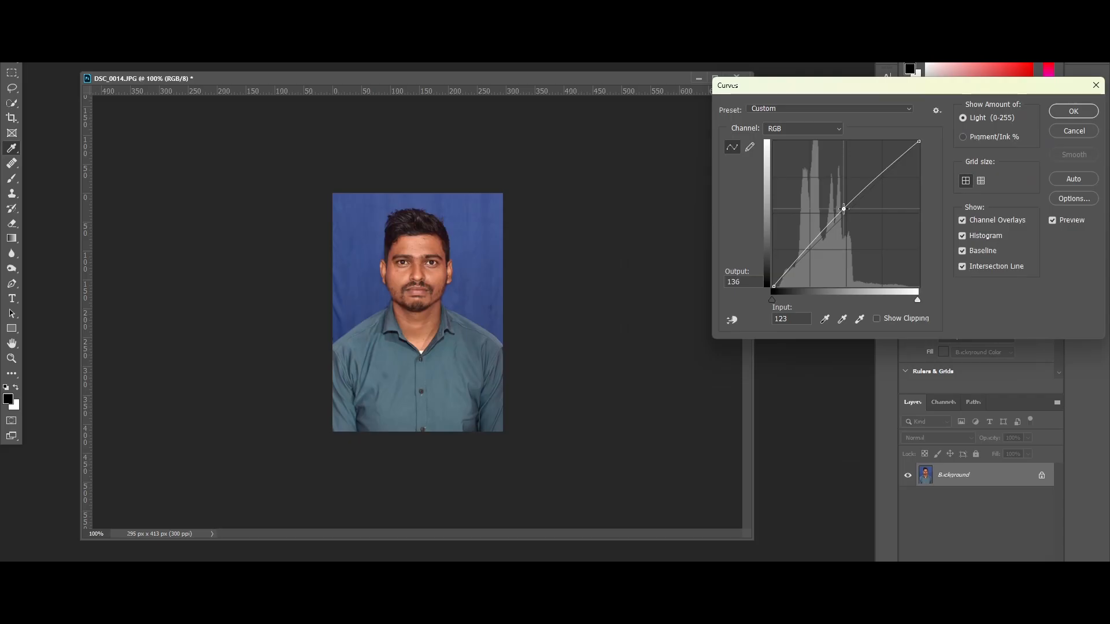
{"action": "left_click", "coordinate": [1072, 111]}
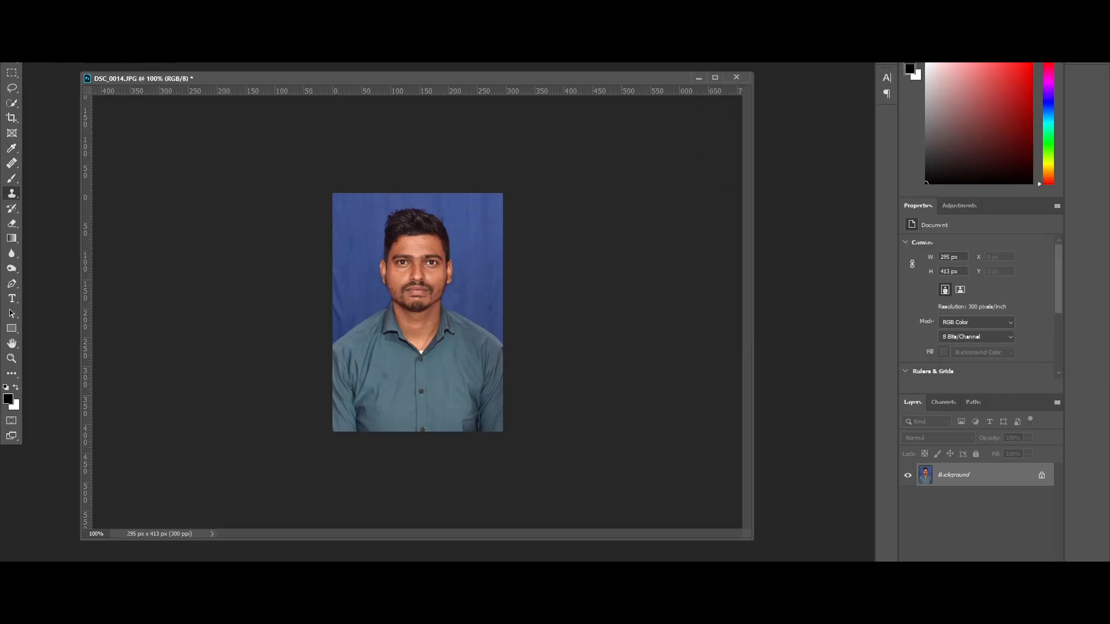
- Apply a Levels adjustment to the portrait with the RGB white input level at 239
{"action": "left_click", "coordinate": [65, 6]}
{"action": "mouse_move", "coordinate": [86, 37]}
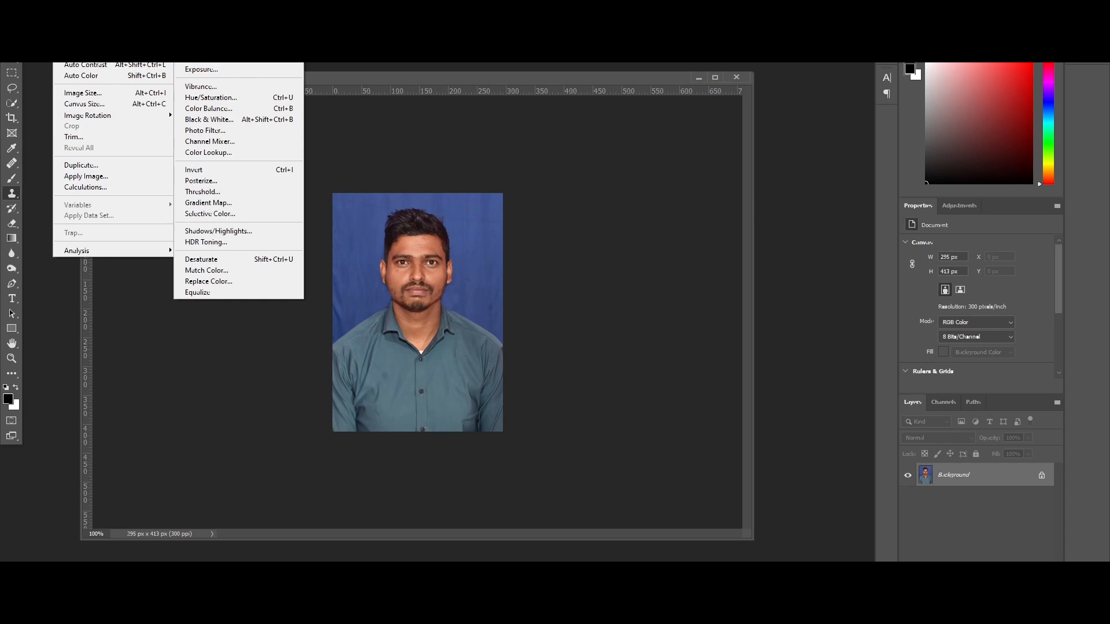
{"action": "left_click", "coordinate": [198, 47]}
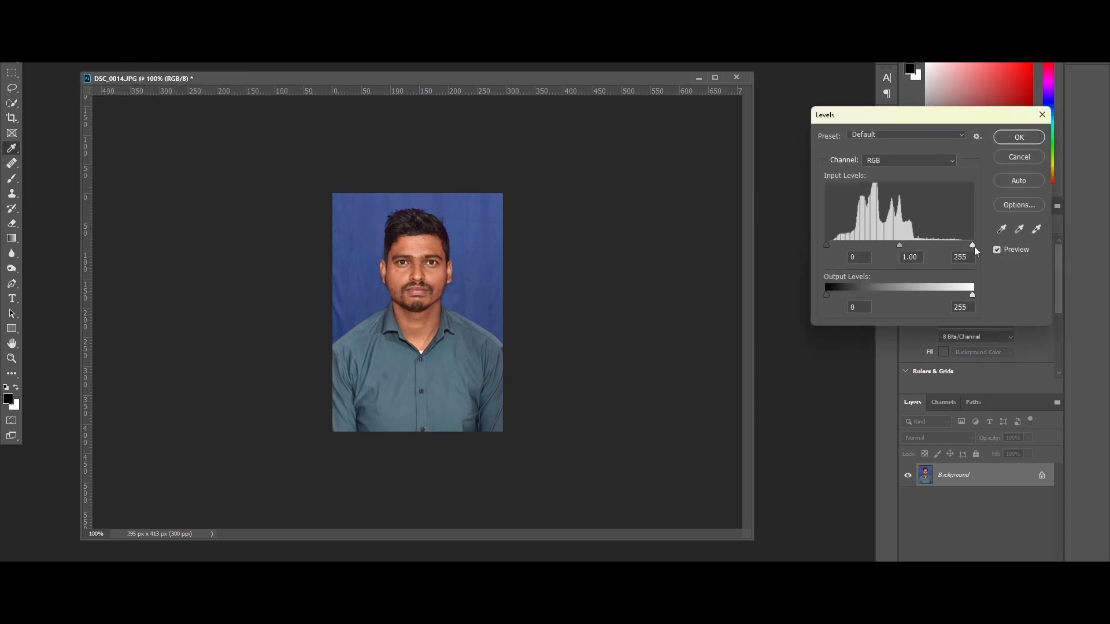
{"action": "left_click_drag", "start_coordinate": [972, 242], "coordinate": [963, 243]}
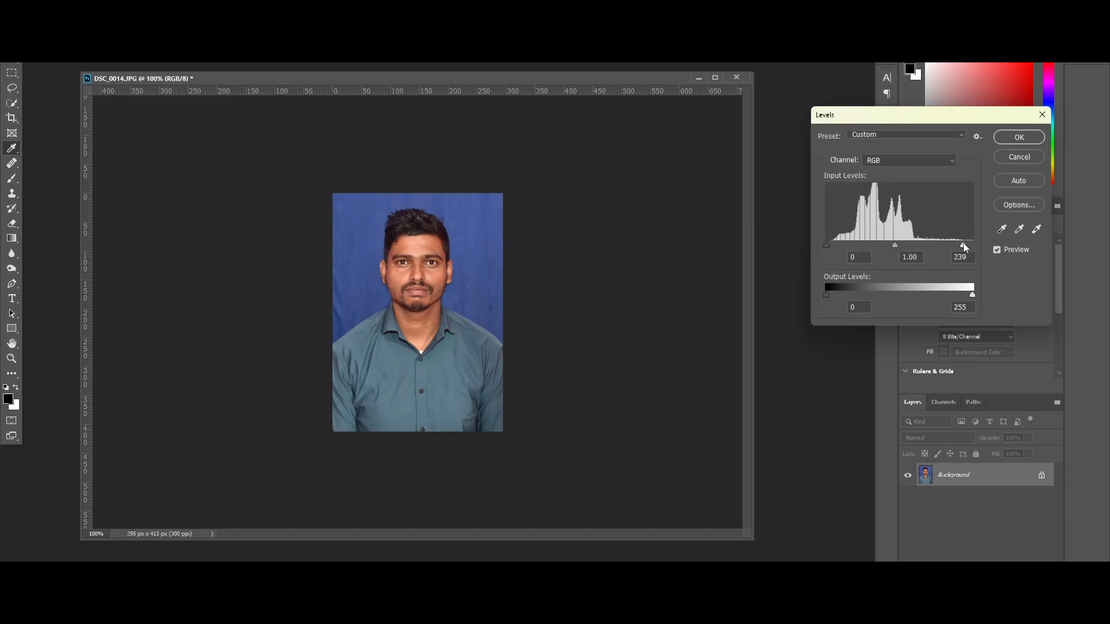
{"action": "left_click", "coordinate": [1018, 137]}
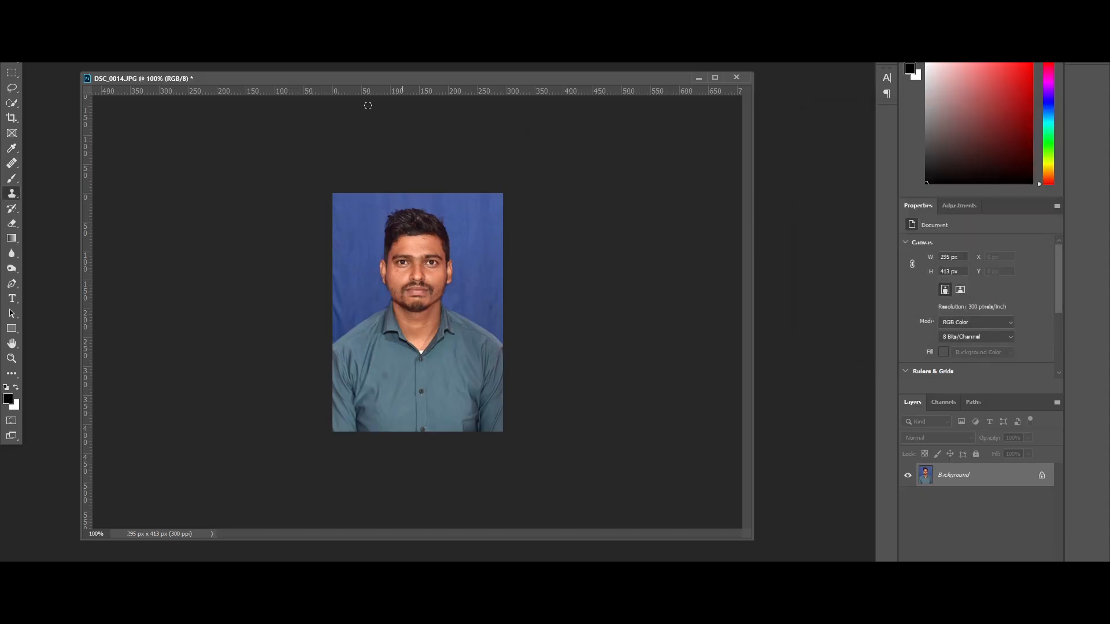
- Apply Color Balance to the portrait's midtones with Cyan–Red at -28 and a slight shift from yellow toward blue
{"action": "left_click", "coordinate": [64, 5]}
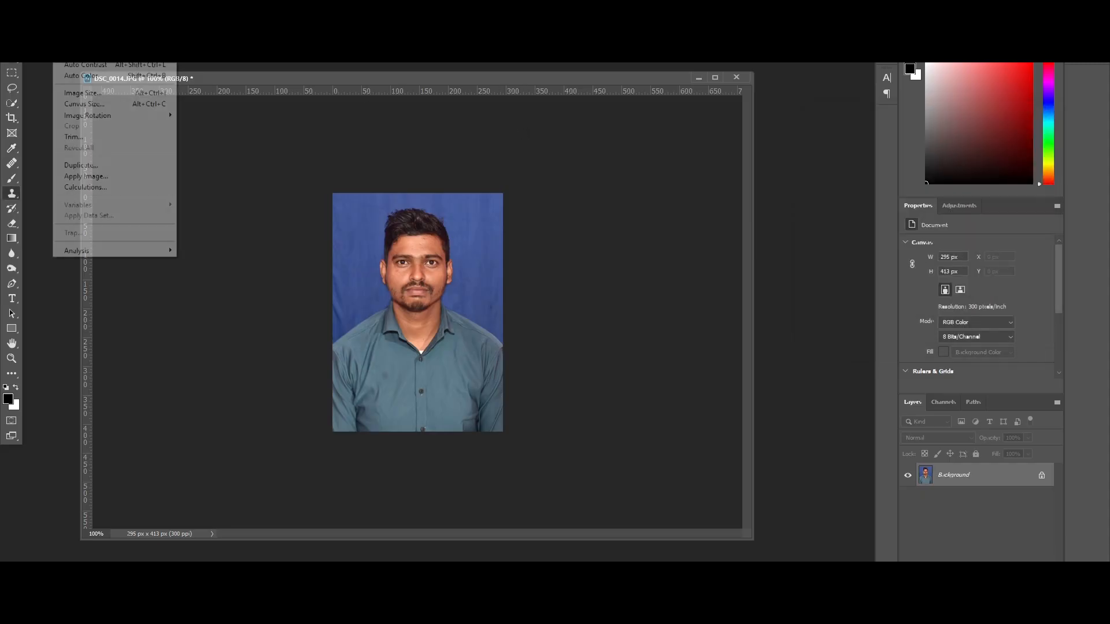
{"action": "mouse_move", "coordinate": [87, 35]}
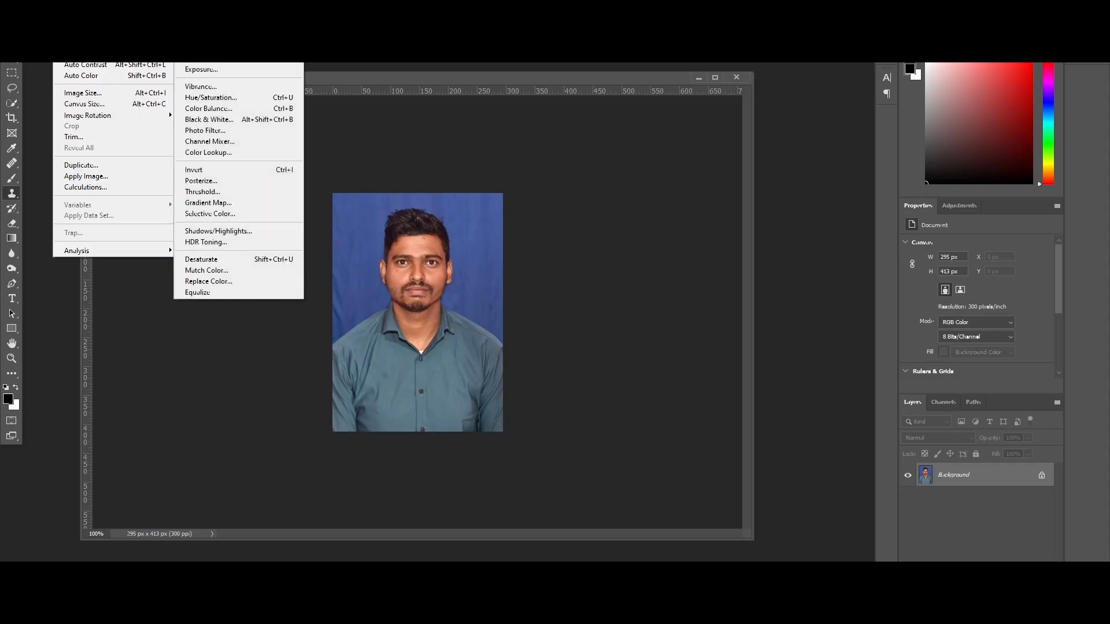
{"action": "left_click", "coordinate": [237, 103]}
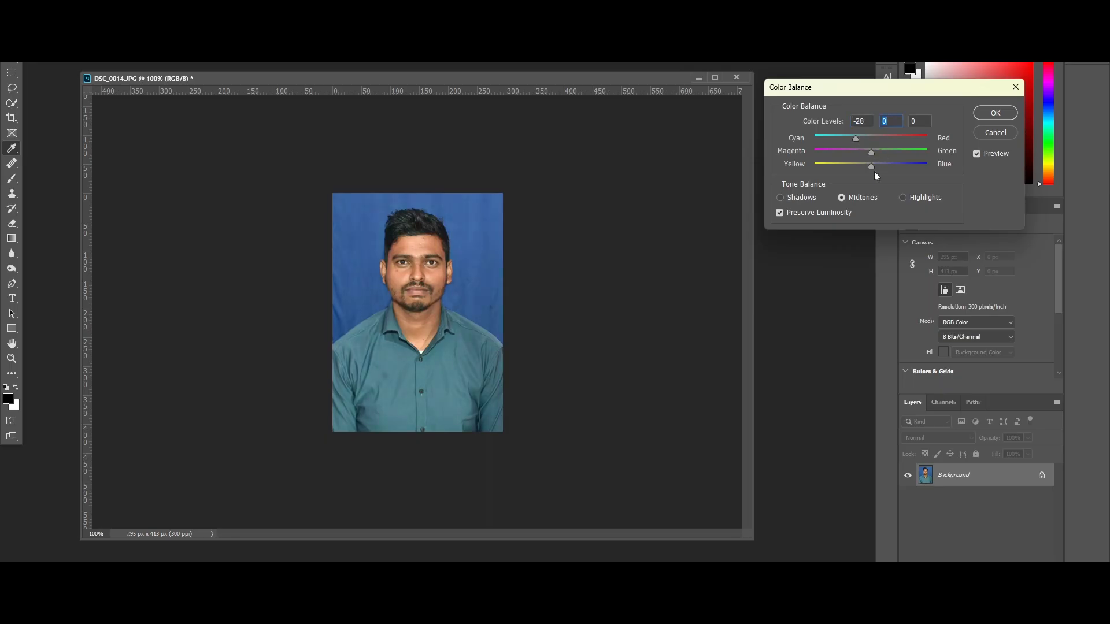
{"action": "left_click_drag", "start_coordinate": [871, 165], "coordinate": [879, 165]}
{"action": "left_click", "coordinate": [993, 113]}
- Apply Color Balance to the portrait's highlights with a slight shift toward blue
{"action": "left_click", "coordinate": [64, 6]}
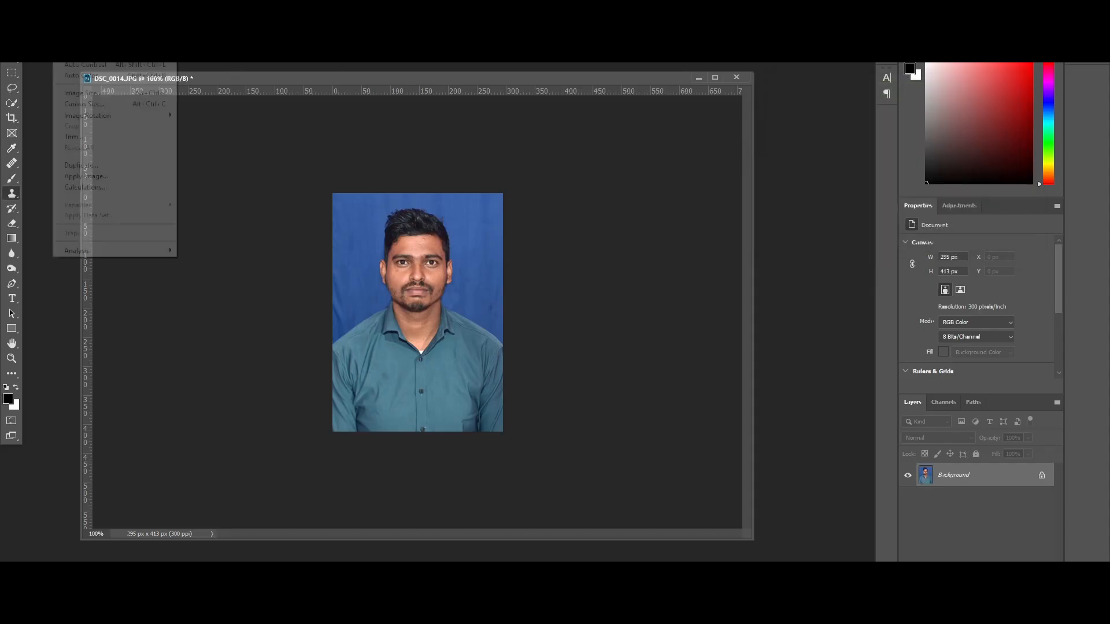
{"action": "mouse_move", "coordinate": [109, 35]}
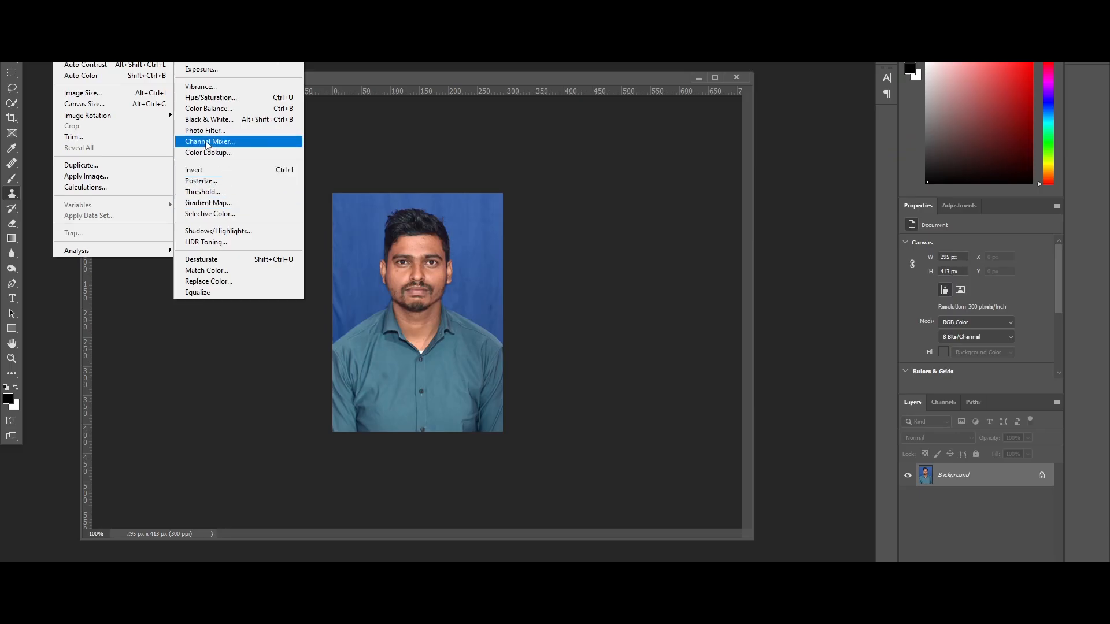
{"action": "left_click", "coordinate": [206, 109]}
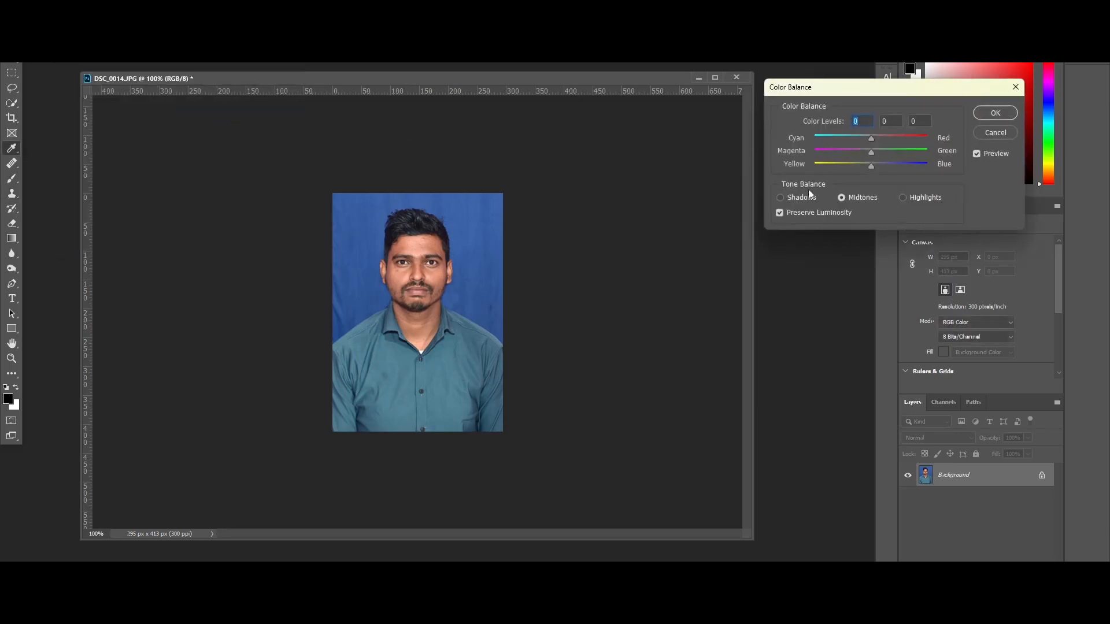
{"action": "left_click", "coordinate": [911, 196]}
{"action": "left_click_drag", "start_coordinate": [871, 167], "coordinate": [879, 164]}
{"action": "left_click_drag", "start_coordinate": [867, 158], "coordinate": [877, 140]}
{"action": "left_click", "coordinate": [994, 113]}
{"action": "key", "text": "s"}
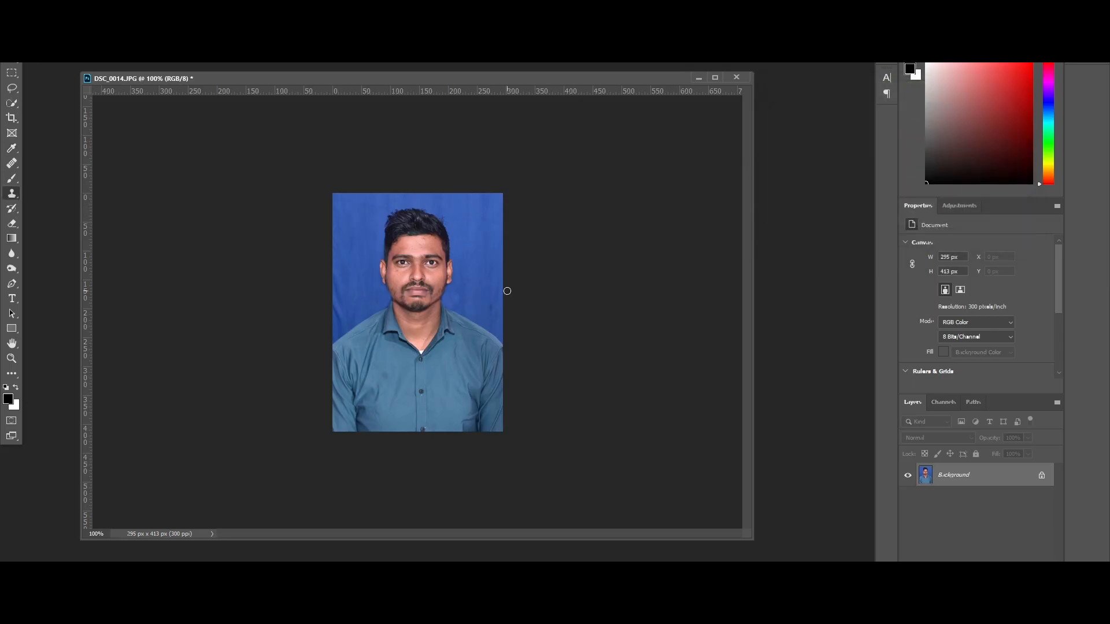
{"action": "key", "text": "ctrl+plus"}
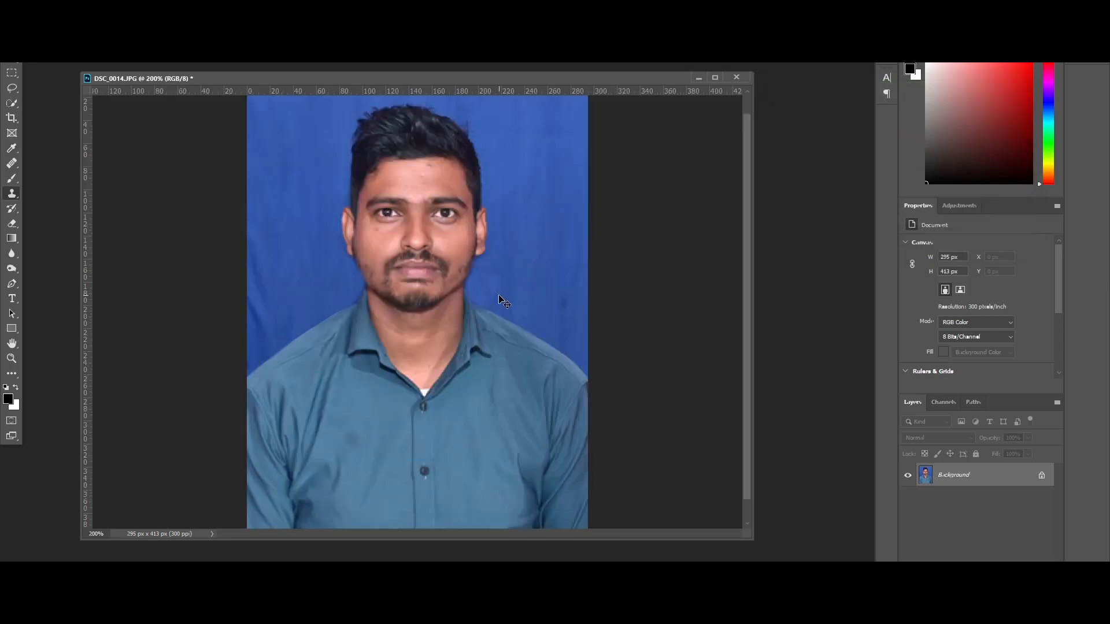
{"action": "key", "text": "ctrl+minus"}
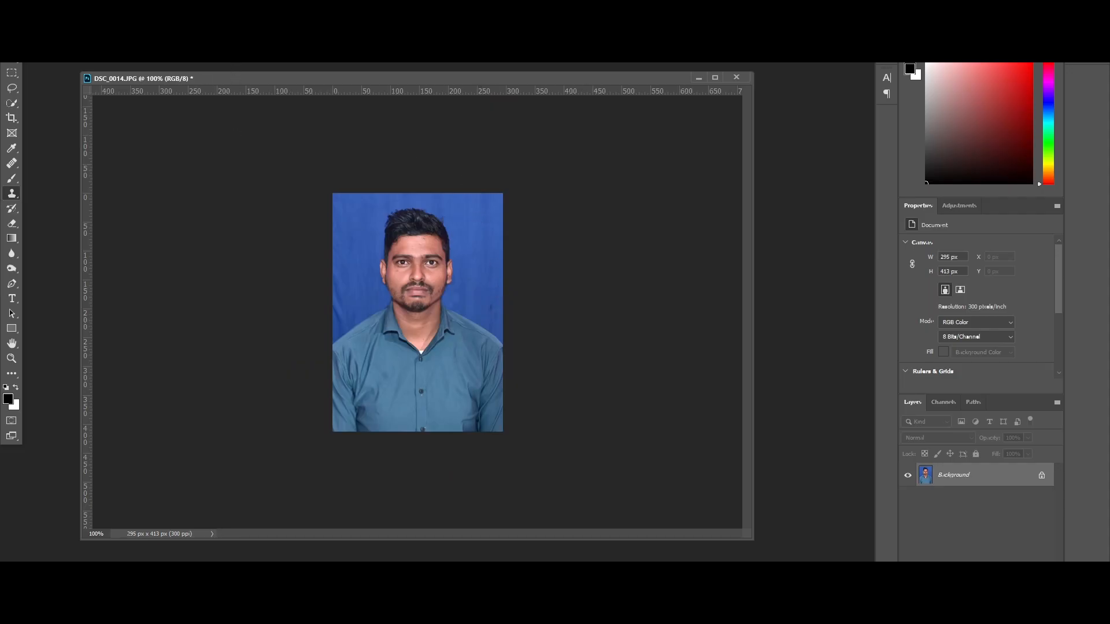
- Deepen the portrait's blacks with a Selective Color adjustment, setting Black to +43% for the Blacks range
{"action": "key", "text": "alt+i"}
{"action": "mouse_move", "coordinate": [87, 37]}
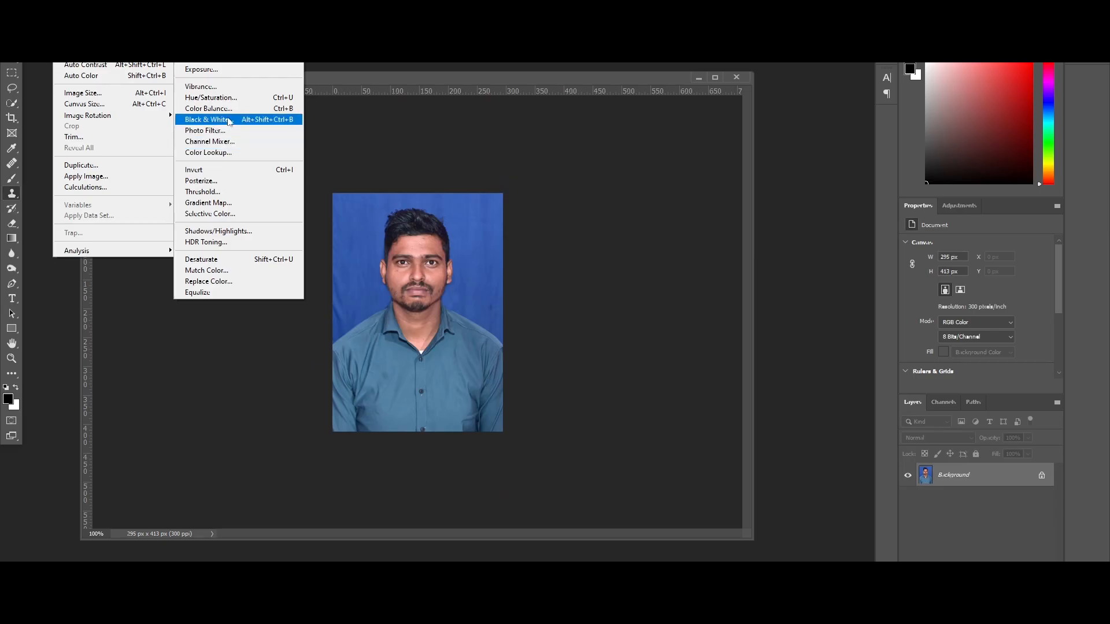
{"action": "left_click", "coordinate": [211, 213]}
{"action": "left_click", "coordinate": [785, 146]}
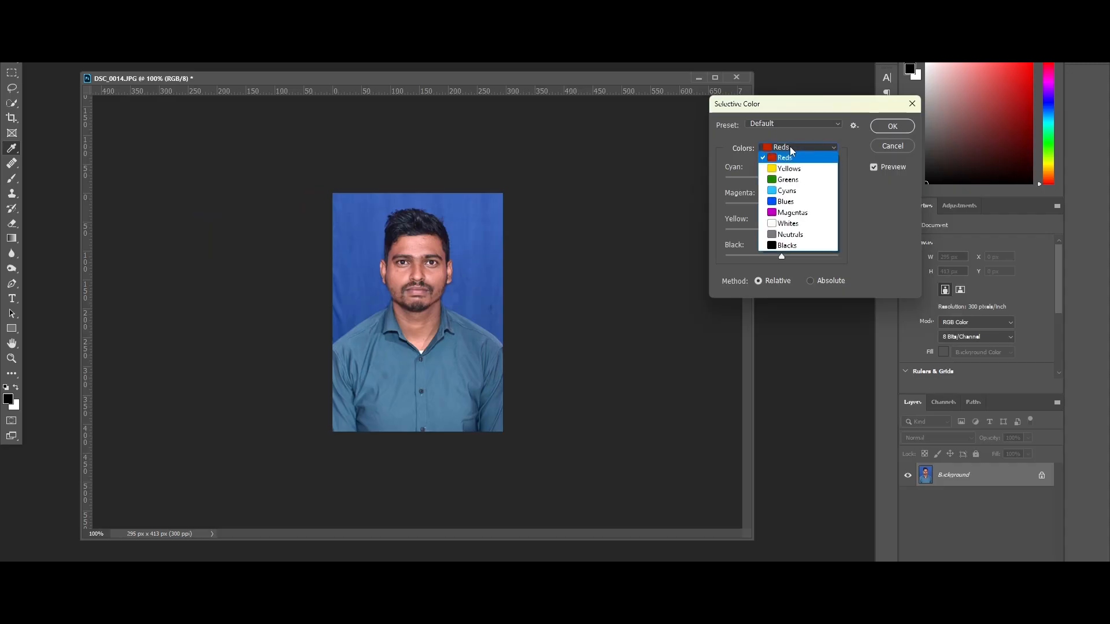
{"action": "left_click", "coordinate": [781, 245]}
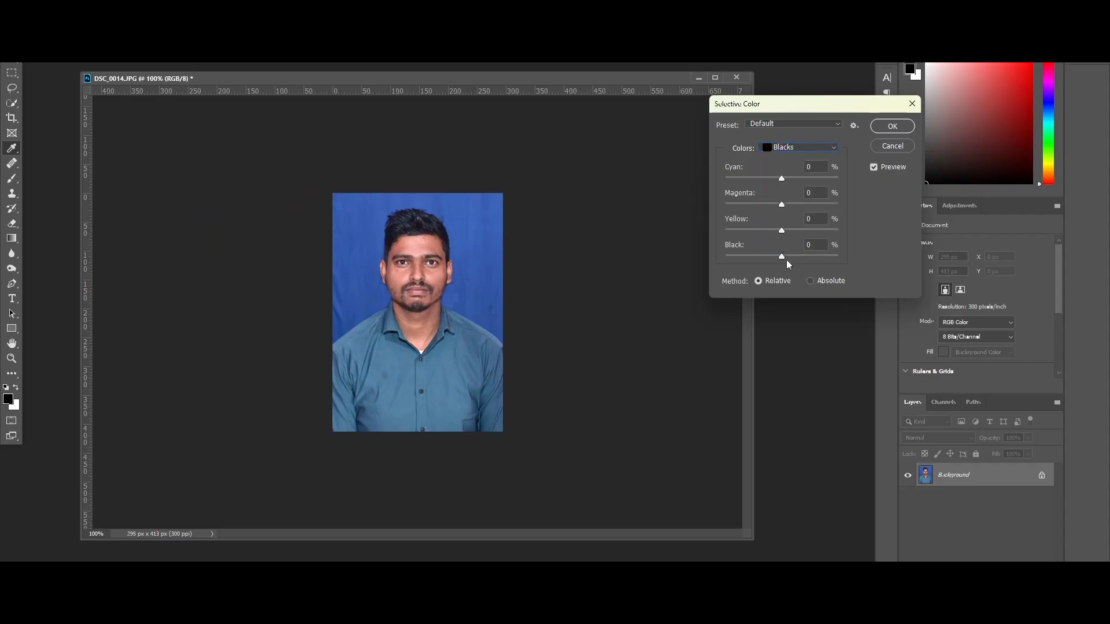
{"action": "left_click_drag", "start_coordinate": [782, 257], "coordinate": [804, 262]}
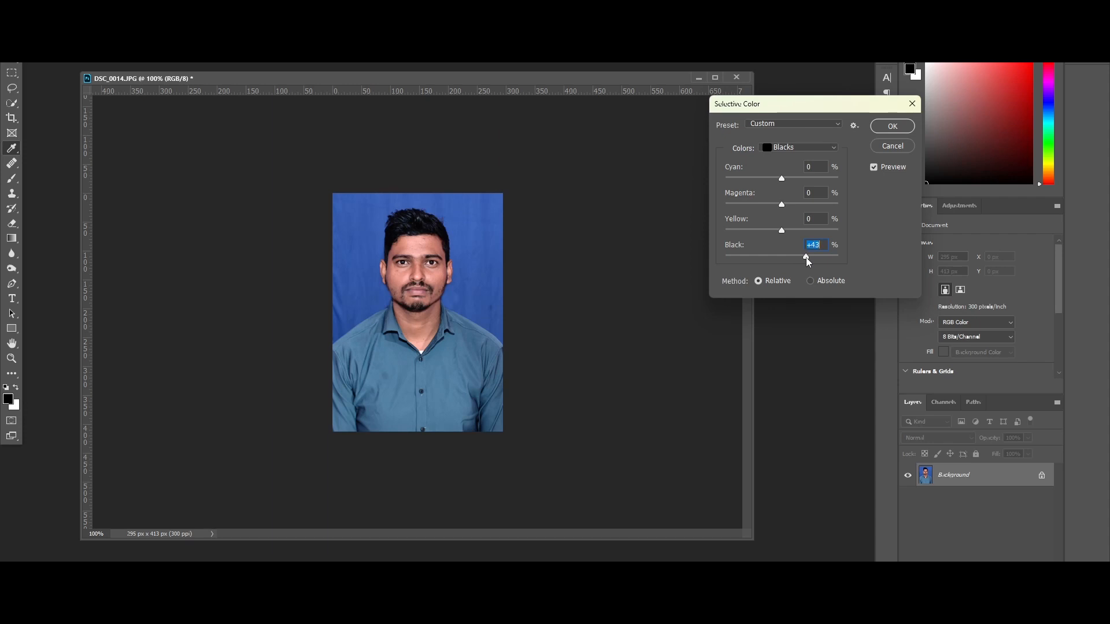
{"action": "left_click", "coordinate": [892, 126]}
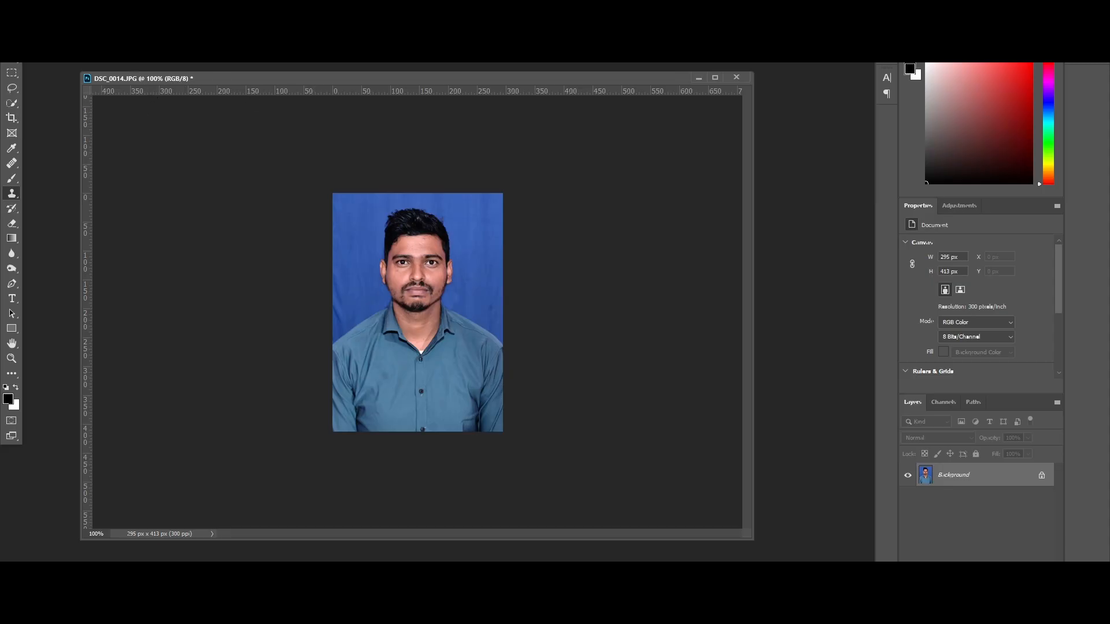
- Brighten the portrait slightly with a Brightness/Contrast adjustment
{"action": "left_click", "coordinate": [64, 7]}
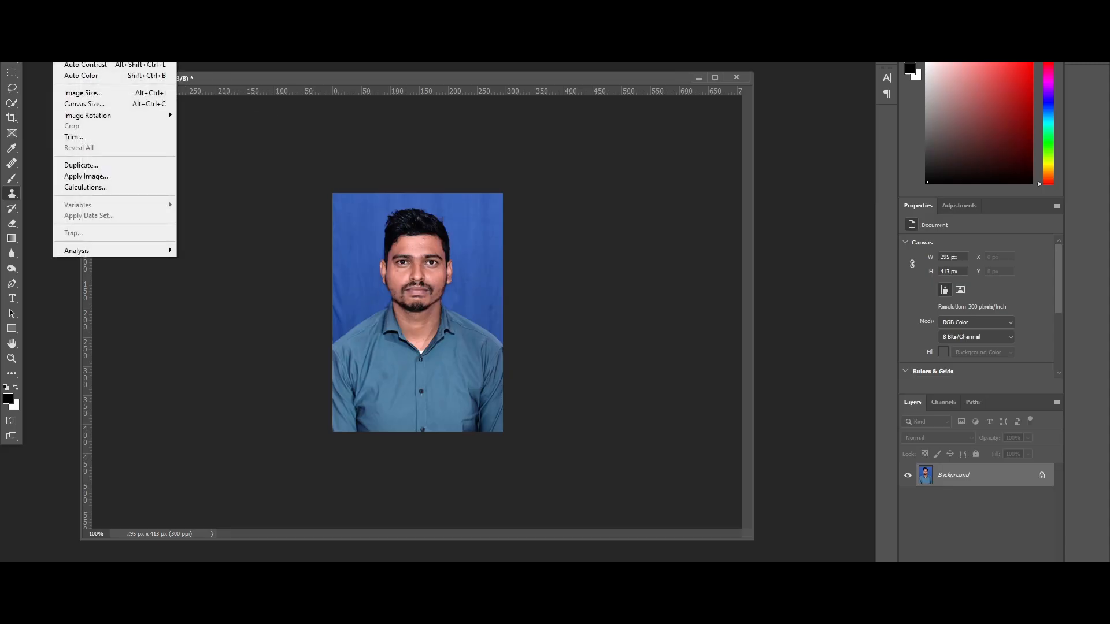
{"action": "mouse_move", "coordinate": [81, 36]}
{"action": "left_click", "coordinate": [222, 36]}
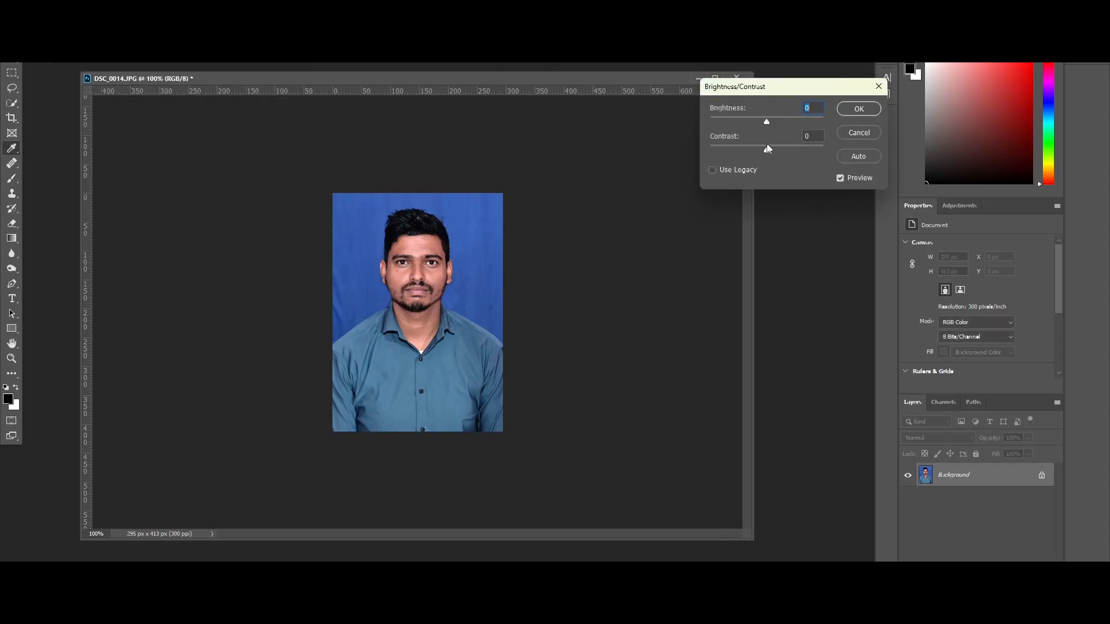
{"action": "left_click_drag", "start_coordinate": [767, 149], "coordinate": [767, 121]}
{"action": "left_click", "coordinate": [859, 108]}
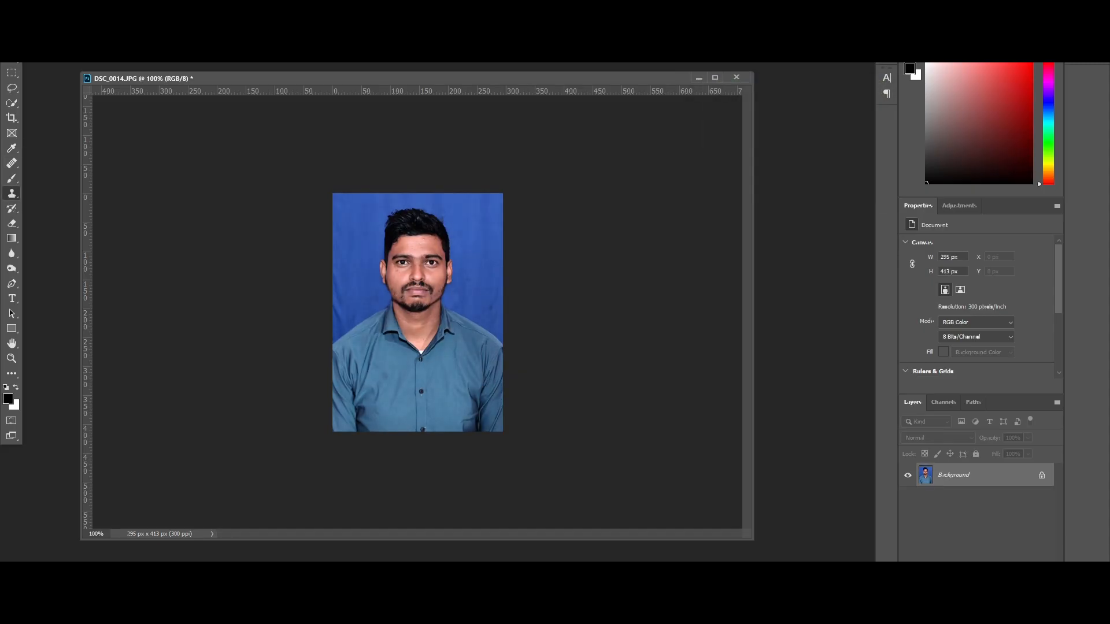
- Apply a Curves adjustment on the RGB channel, raising input 119 to output 127
{"action": "left_click", "coordinate": [65, 7]}
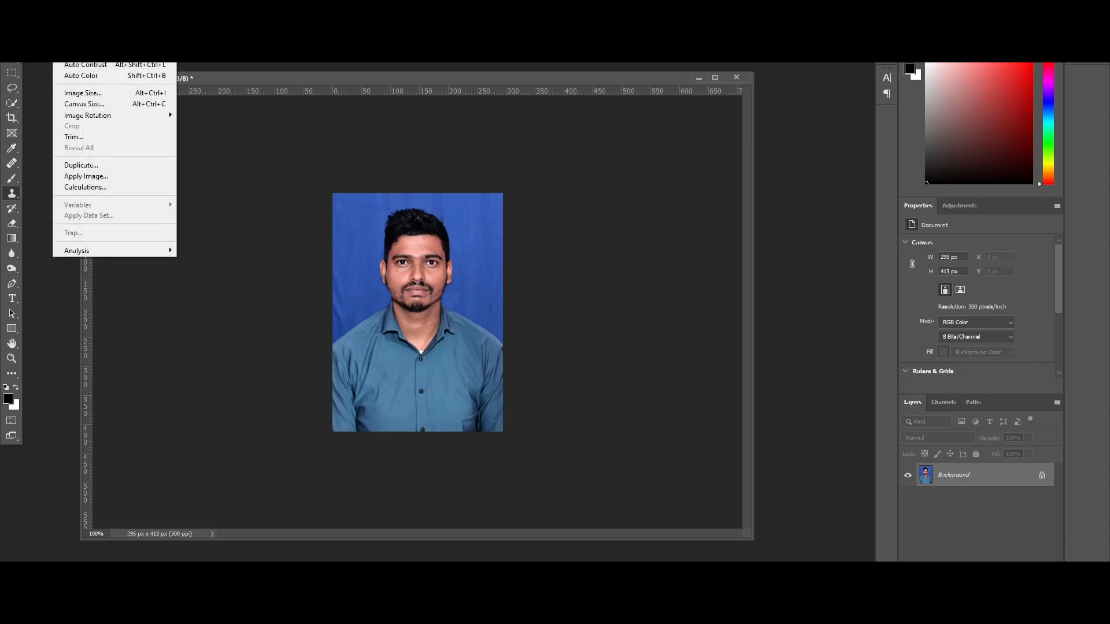
{"action": "mouse_move", "coordinate": [87, 36]}
{"action": "left_click", "coordinate": [200, 61]}
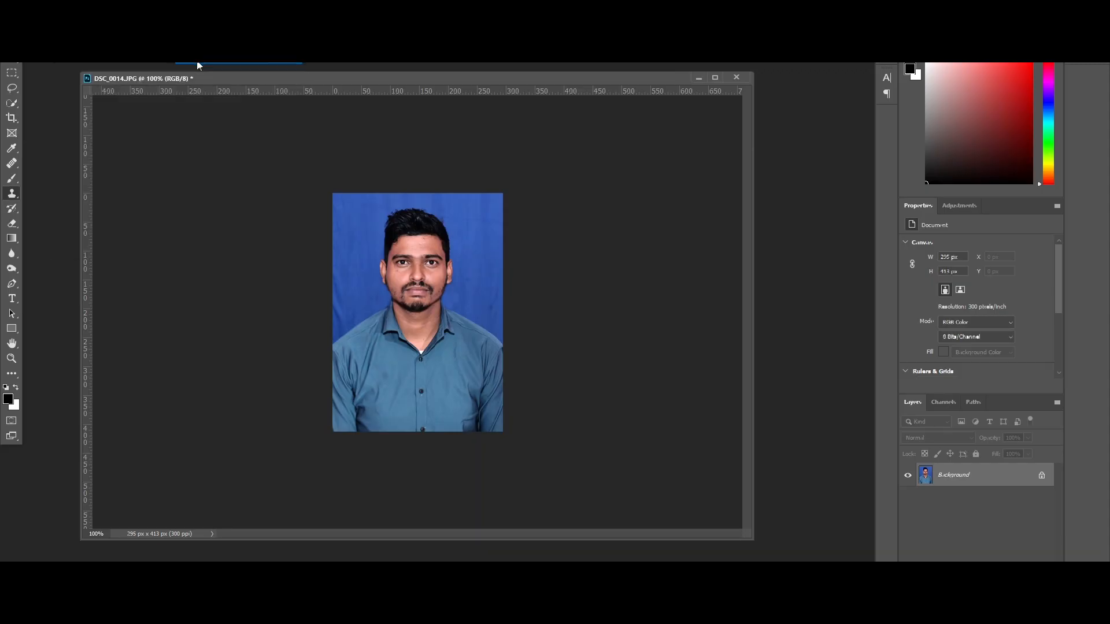
{"action": "left_click", "coordinate": [843, 215]}
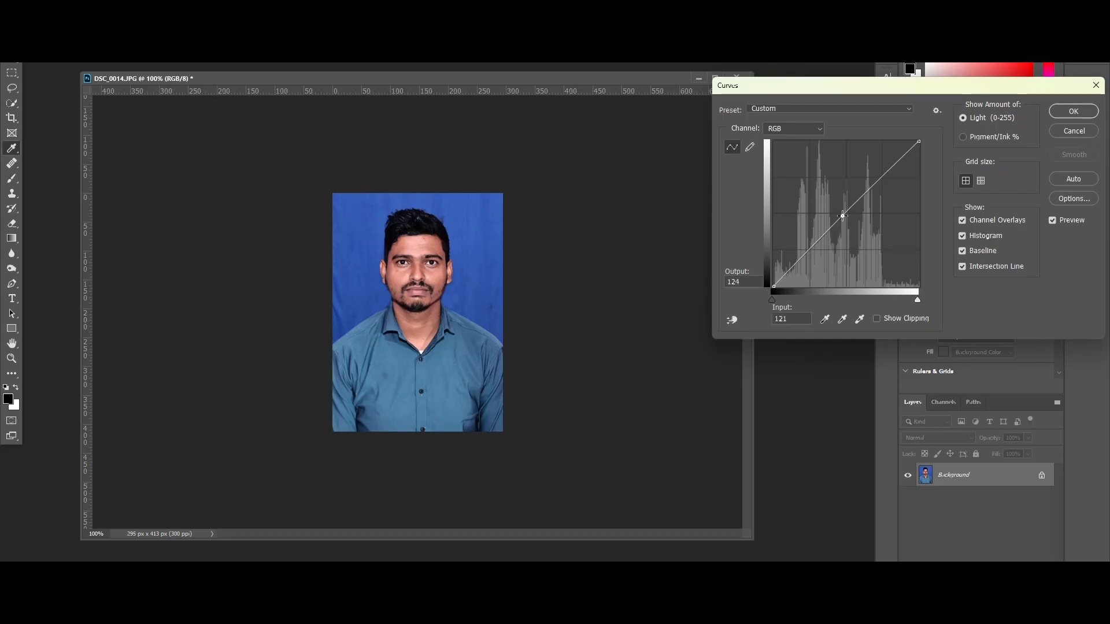
{"action": "left_click_drag", "start_coordinate": [843, 216], "coordinate": [841, 215]}
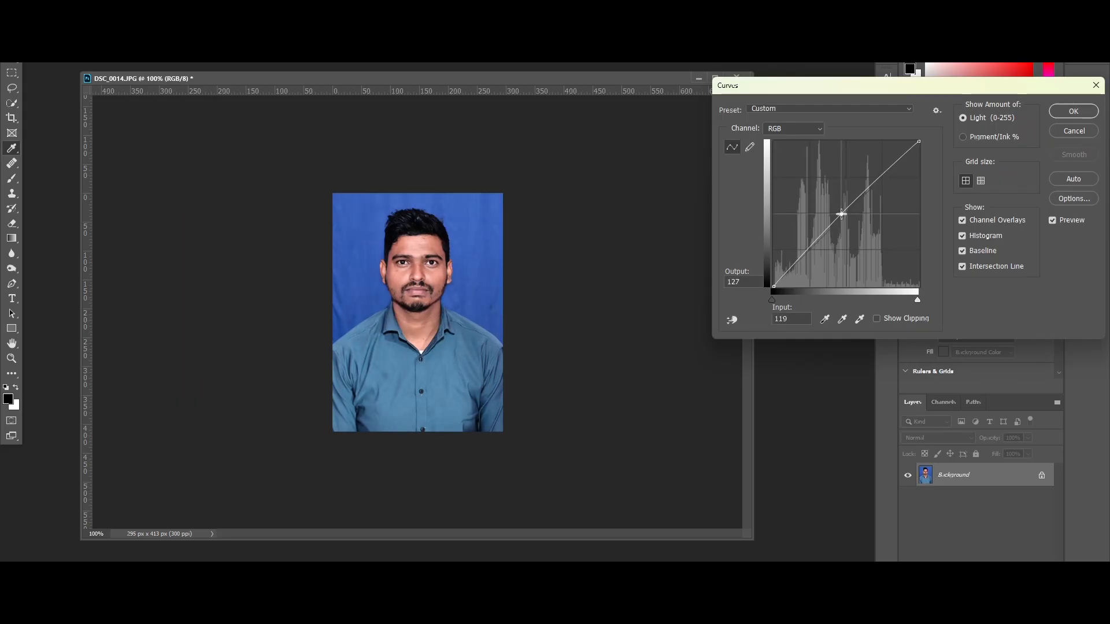
{"action": "left_click", "coordinate": [1073, 111]}
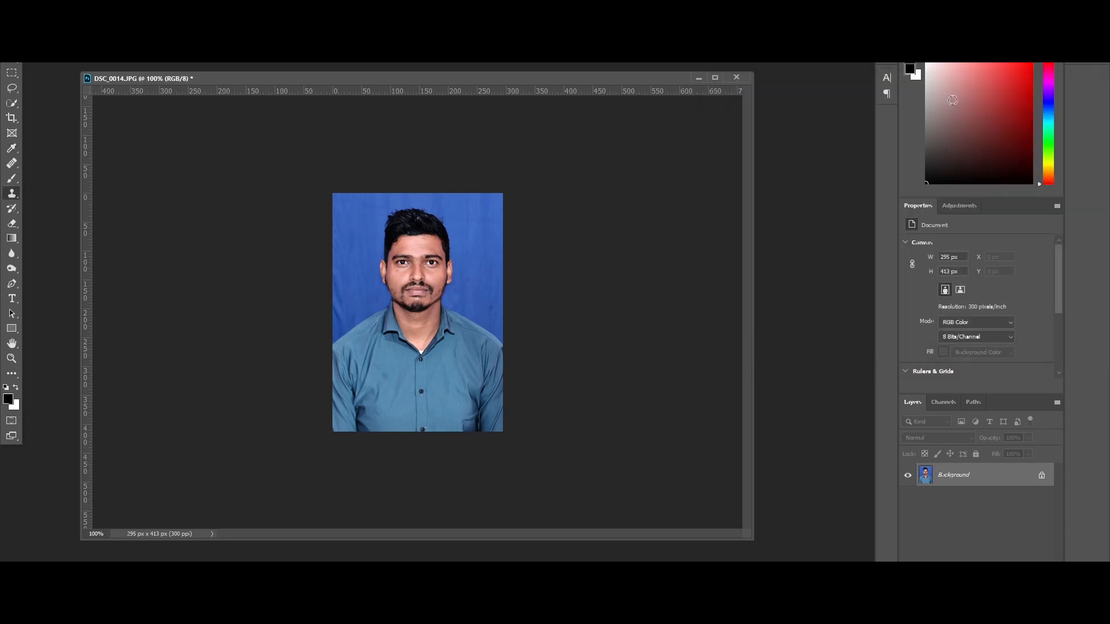
- Narrow the portrait's document window and reposition it to free workspace beside it
{"action": "left_click_drag", "start_coordinate": [341, 82], "coordinate": [293, 64]}
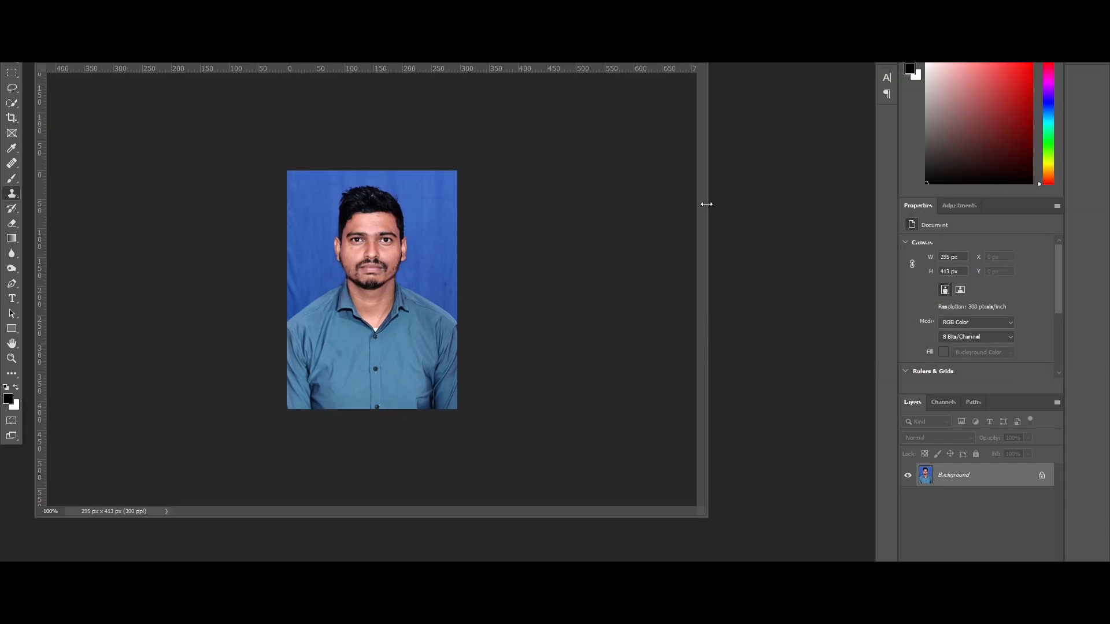
{"action": "left_click_drag", "start_coordinate": [706, 204], "coordinate": [374, 212]}
{"action": "left_click_drag", "start_coordinate": [217, 64], "coordinate": [347, 69]}
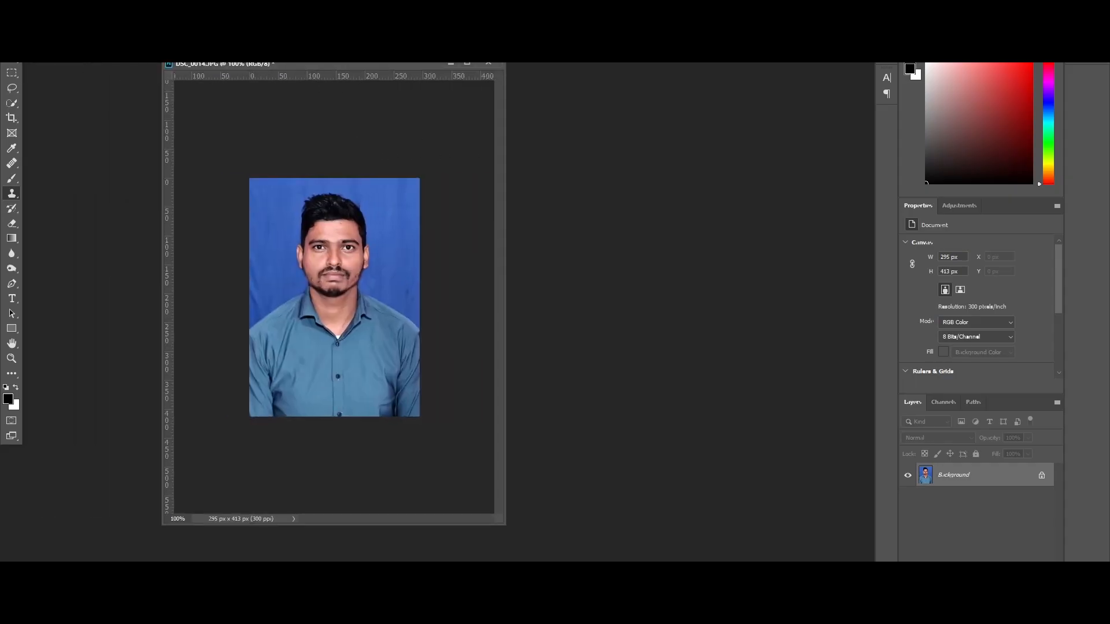
- Start a new document with its dimensions in inches and its resolution in pixels/centimeter
{"action": "left_click", "coordinate": [23, 6]}
{"action": "left_click", "coordinate": [34, 18]}
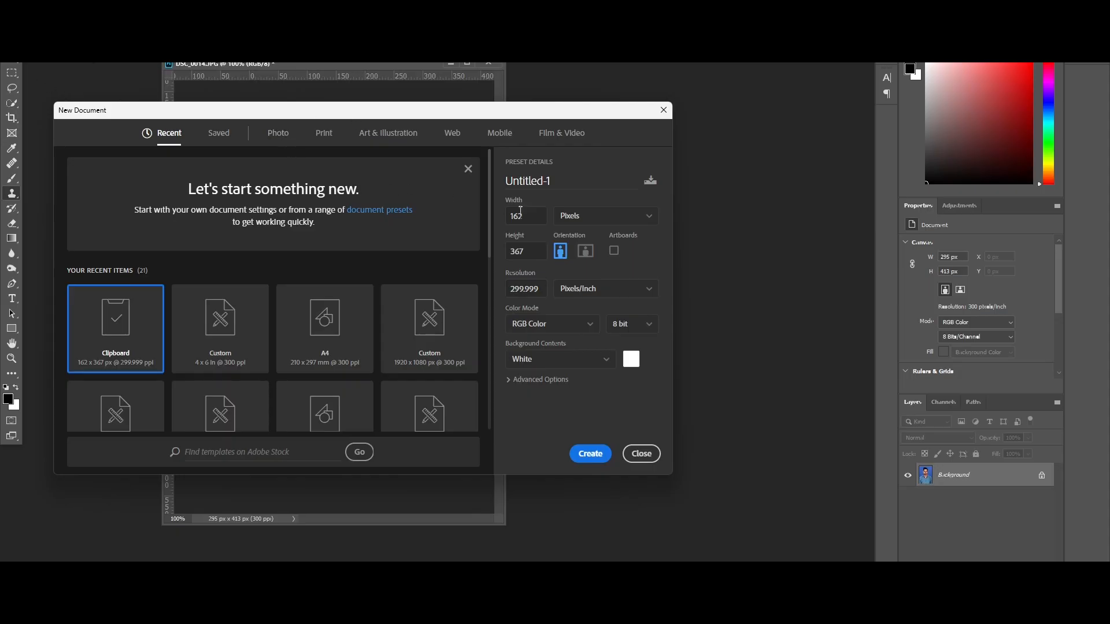
{"action": "left_click", "coordinate": [576, 214]}
{"action": "left_click", "coordinate": [581, 257]}
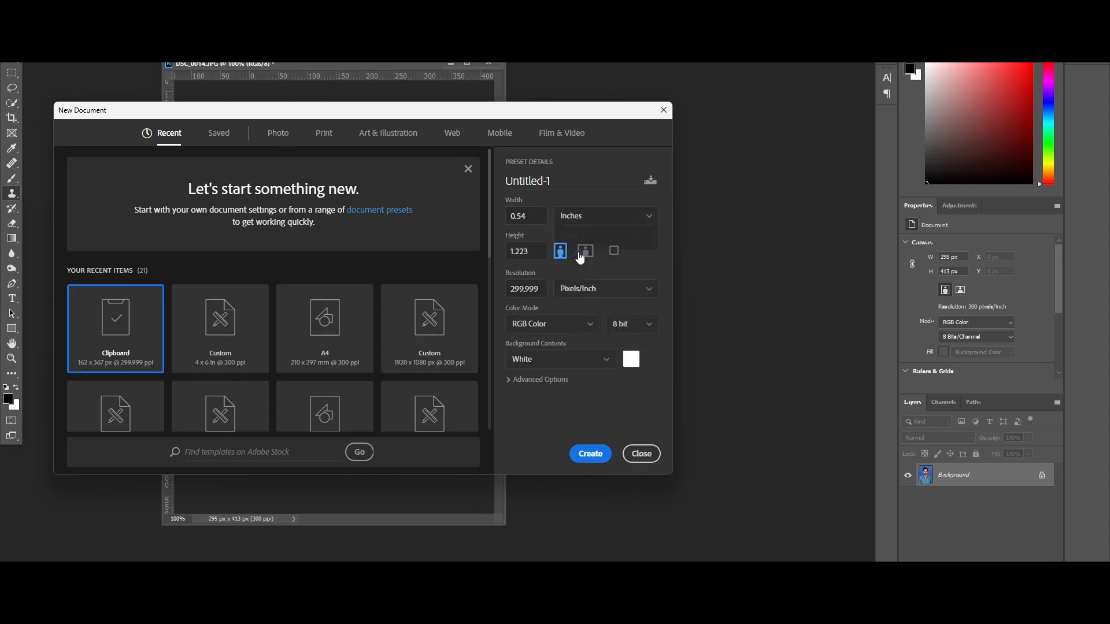
{"action": "left_click", "coordinate": [591, 289]}
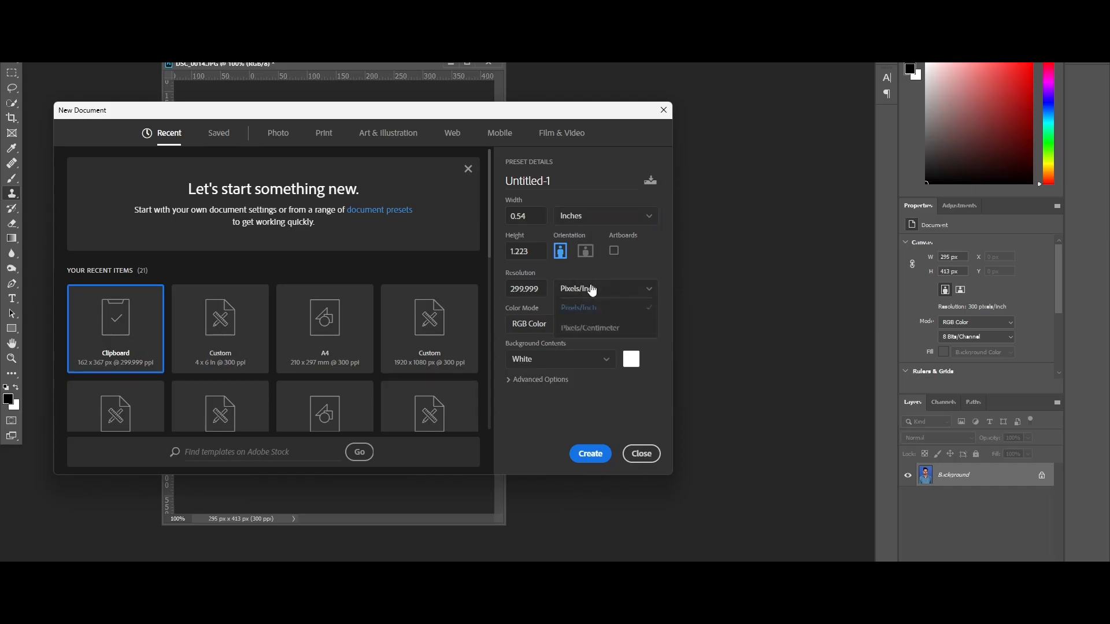
{"action": "left_click", "coordinate": [596, 333]}
- Set the new document to 4 inches wide, 6 inches high and 300 resolution, and create it
{"action": "left_click", "coordinate": [533, 217]}
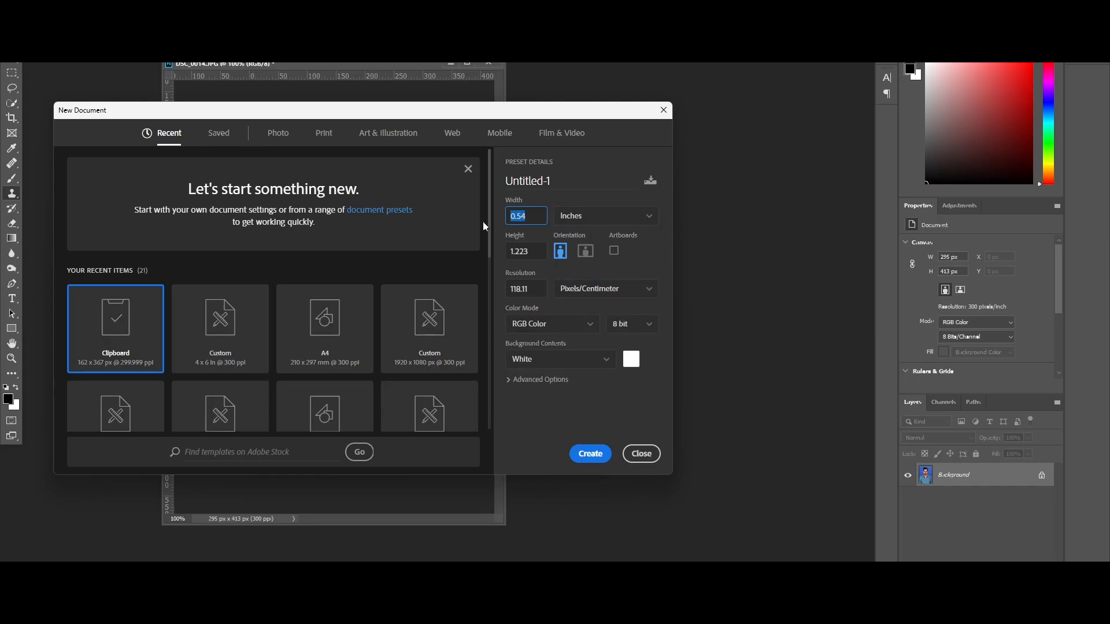
{"action": "type", "text": "4"}
{"action": "key", "text": "Tab"}
{"action": "key", "text": "BackSpace"}
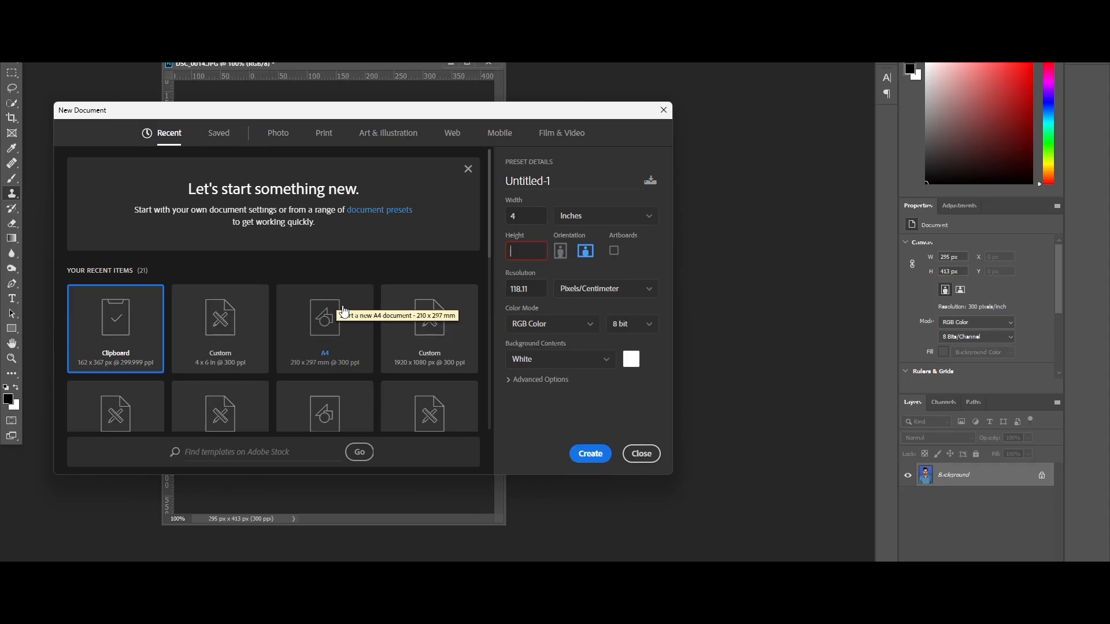
{"action": "type", "text": "63"}
{"action": "key", "text": "BackSpace"}
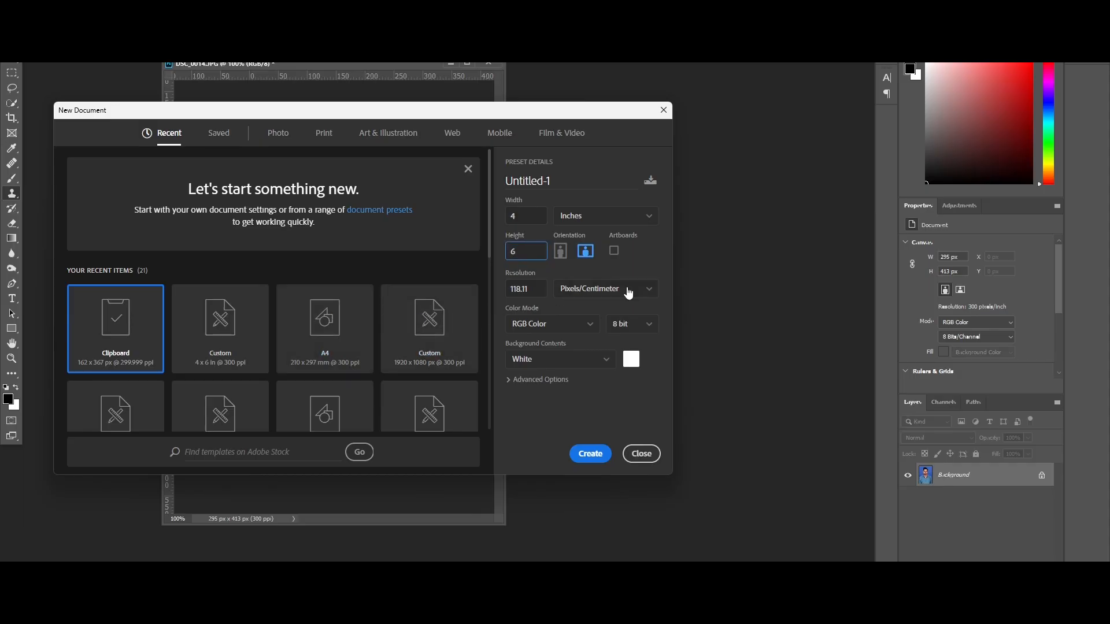
{"action": "left_click", "coordinate": [529, 289]}
{"action": "key", "text": "BackSpace"}
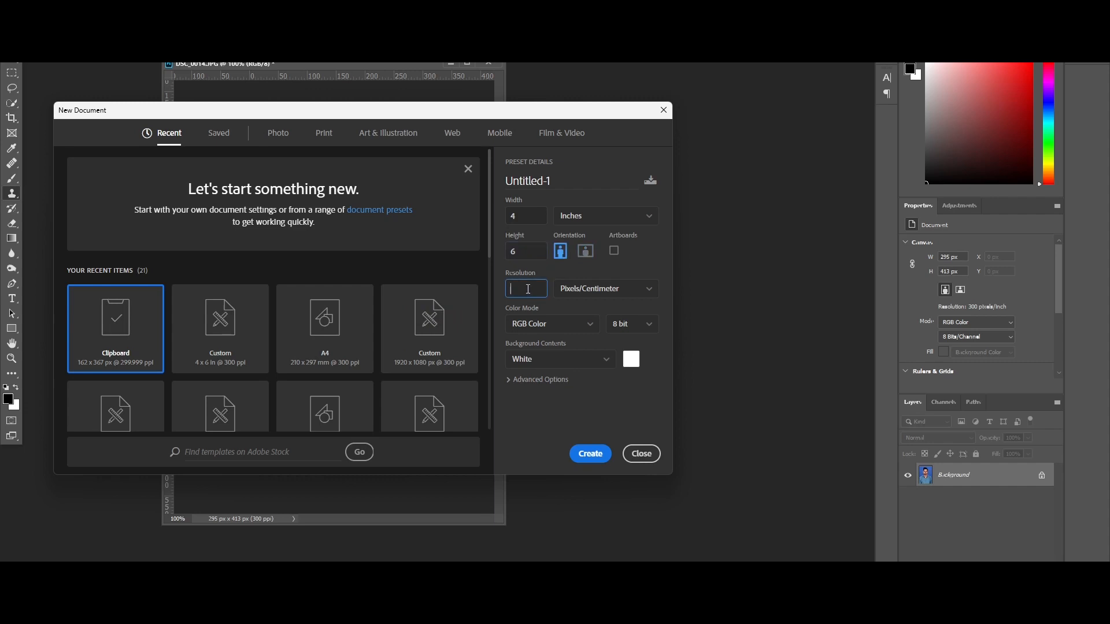
{"action": "type", "text": "300"}
{"action": "left_click", "coordinate": [597, 456]}
- Try placing a copy of the portrait on the blank page beside it, and close that page without saving
{"action": "left_click_drag", "start_coordinate": [313, 81], "coordinate": [574, 95]}
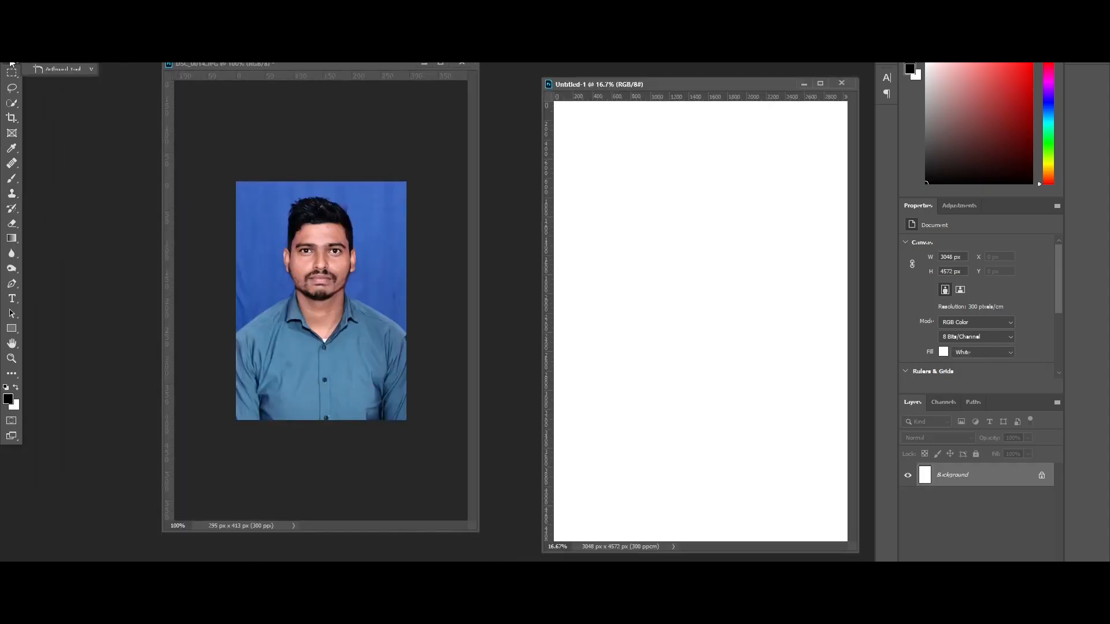
{"action": "left_click", "coordinate": [344, 244]}
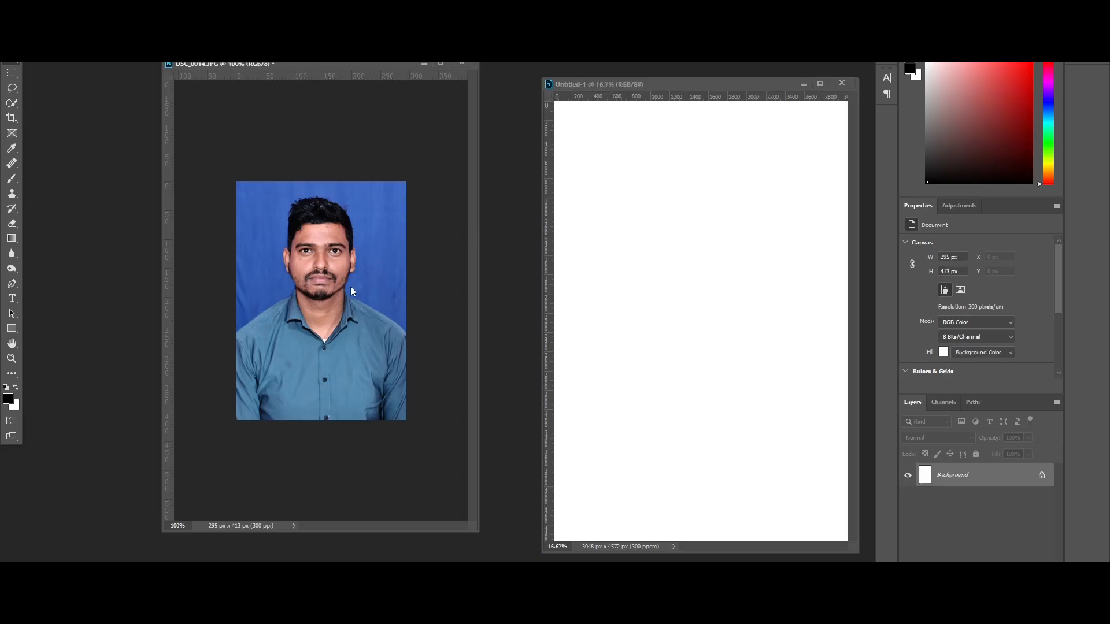
{"action": "left_click_drag", "start_coordinate": [329, 234], "coordinate": [672, 196]}
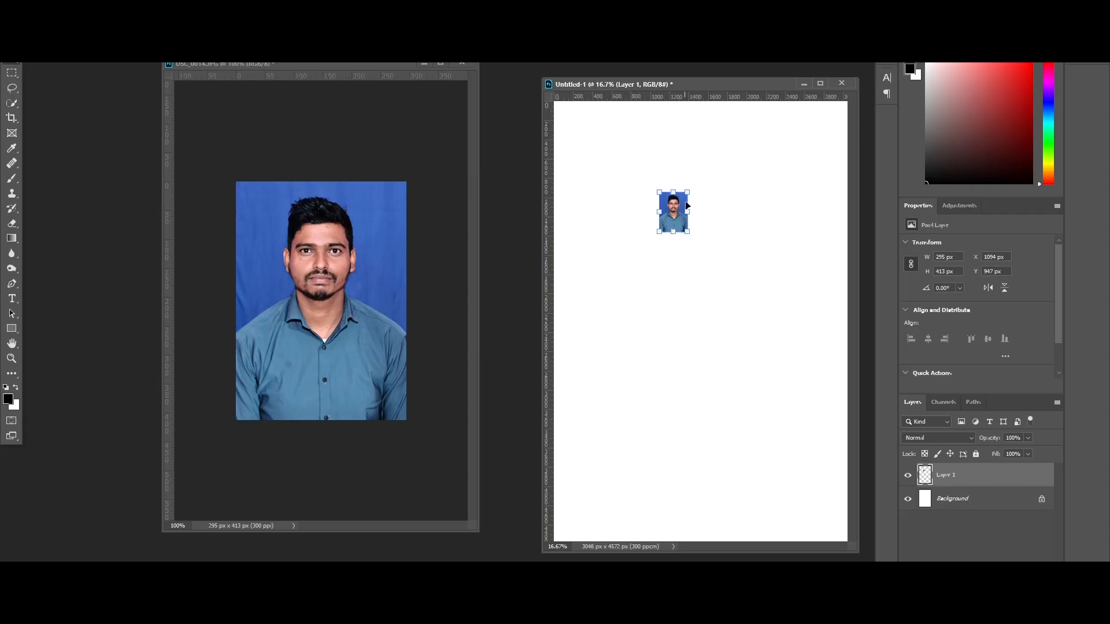
{"action": "left_click", "coordinate": [841, 83]}
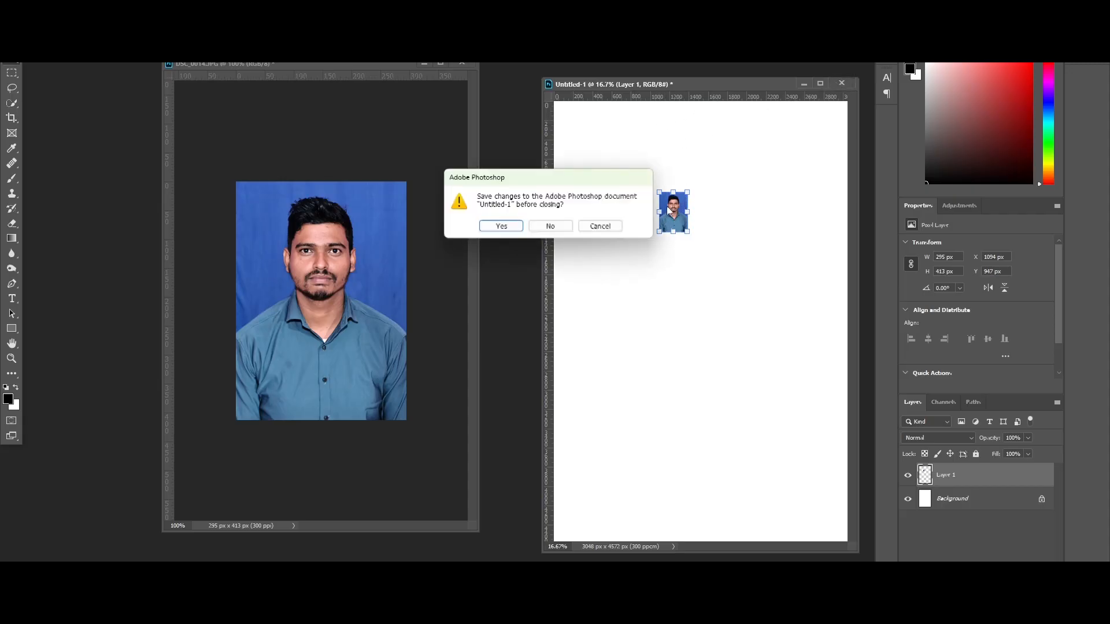
{"action": "left_click", "coordinate": [550, 226]}
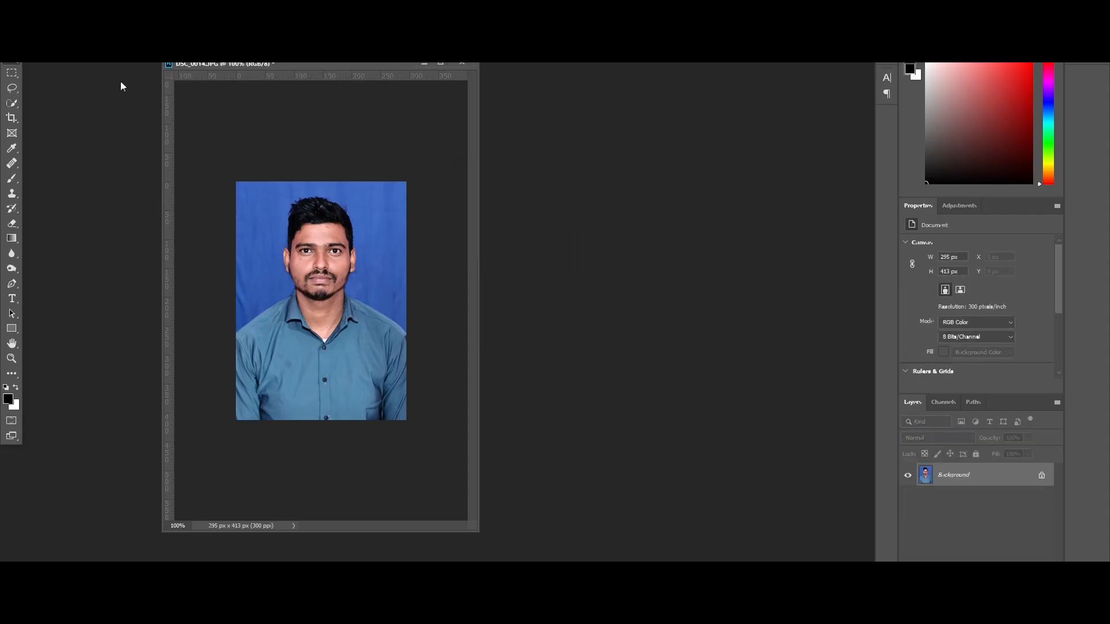
{"action": "left_click", "coordinate": [10, 122]}
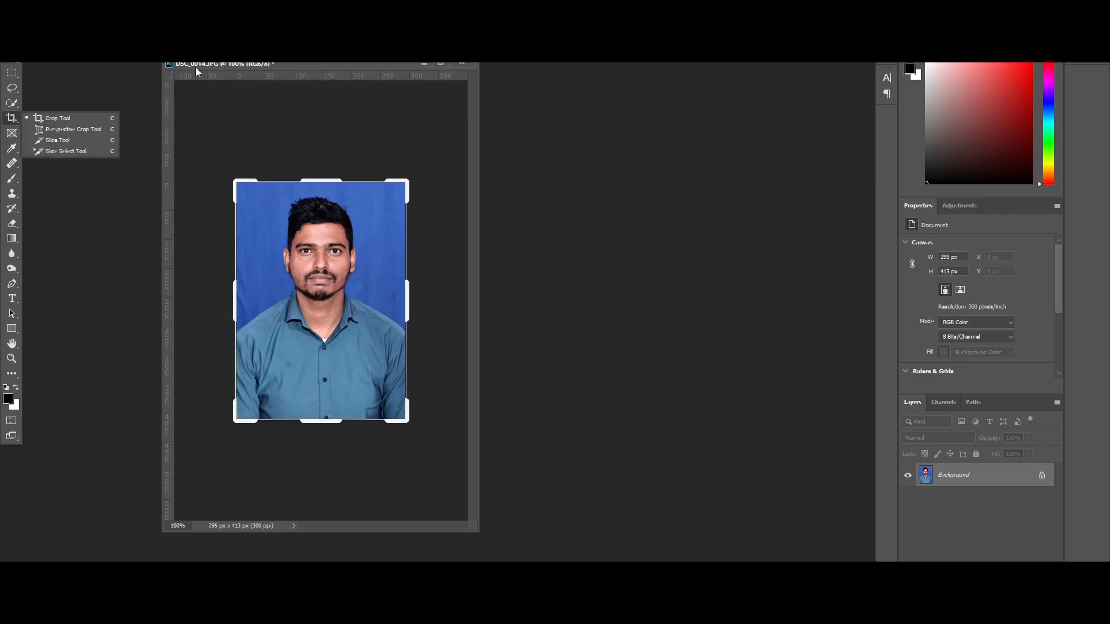
{"action": "left_click", "coordinate": [48, 118]}
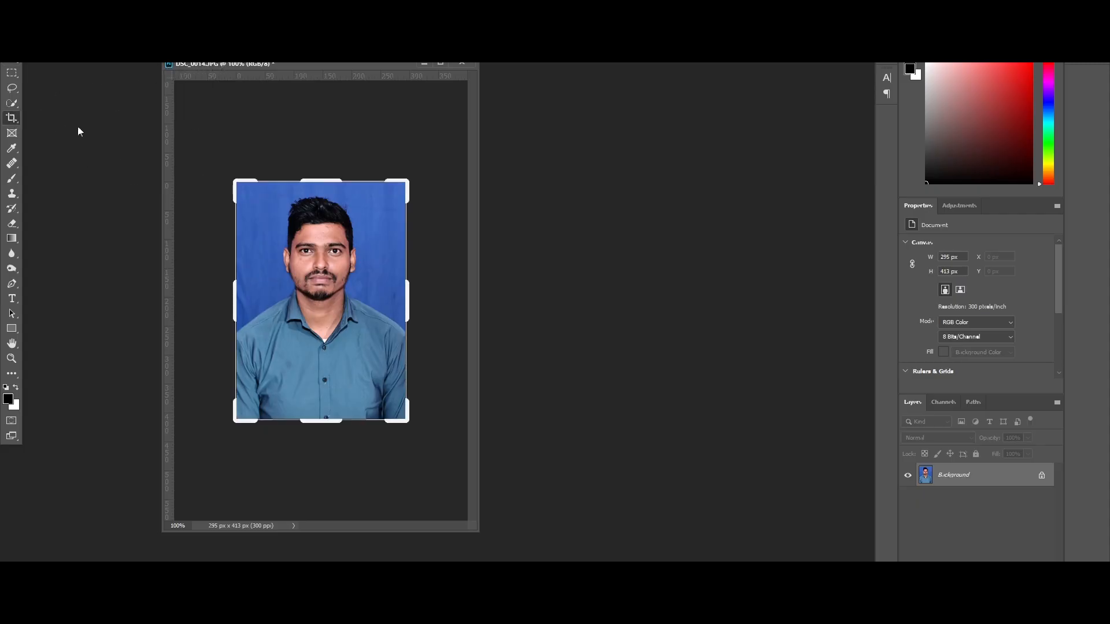
{"action": "left_click", "coordinate": [358, 122]}
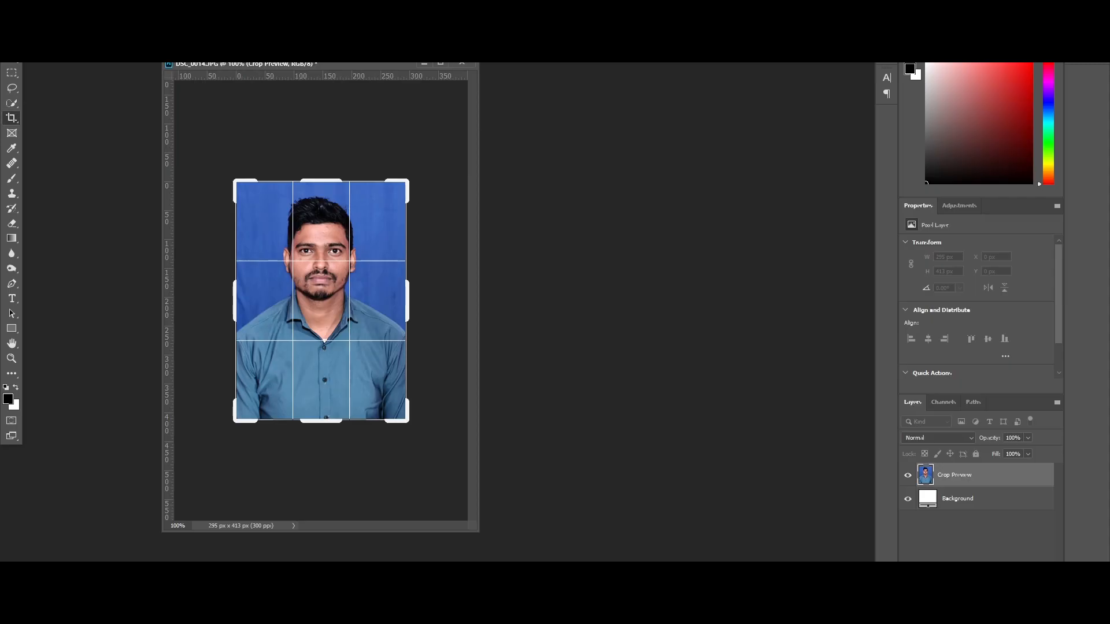
{"action": "key", "text": "alt+f"}
{"action": "key", "text": "Escape"}
{"action": "key", "text": "Return"}
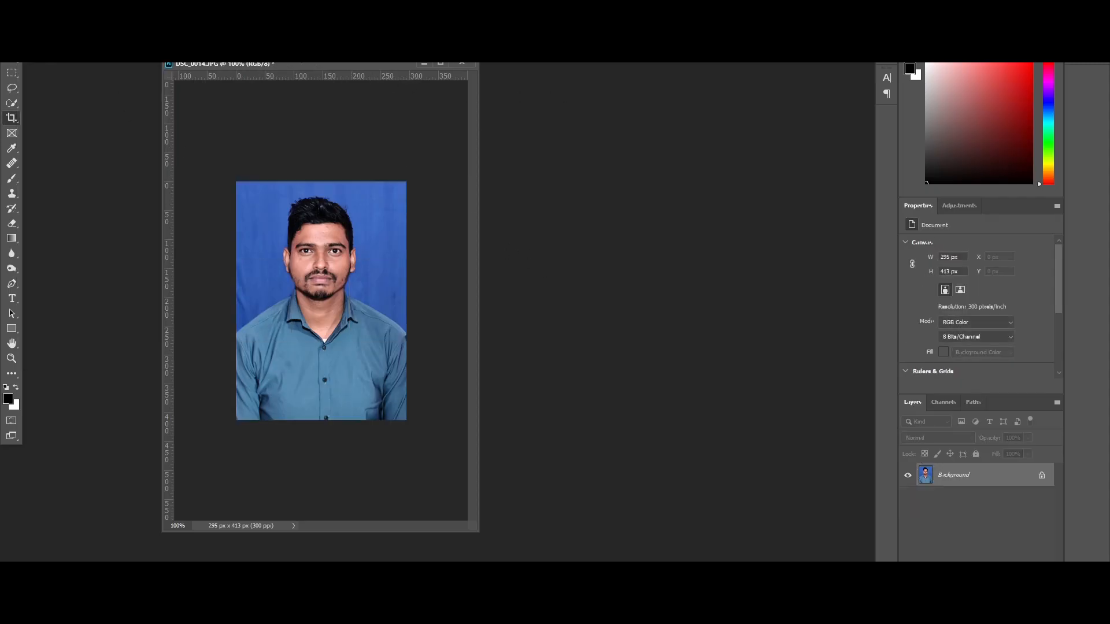
- Start a new document measured in inches and set its width to 4 inches
{"action": "key", "text": "alt+f"}
{"action": "key", "text": "n"}
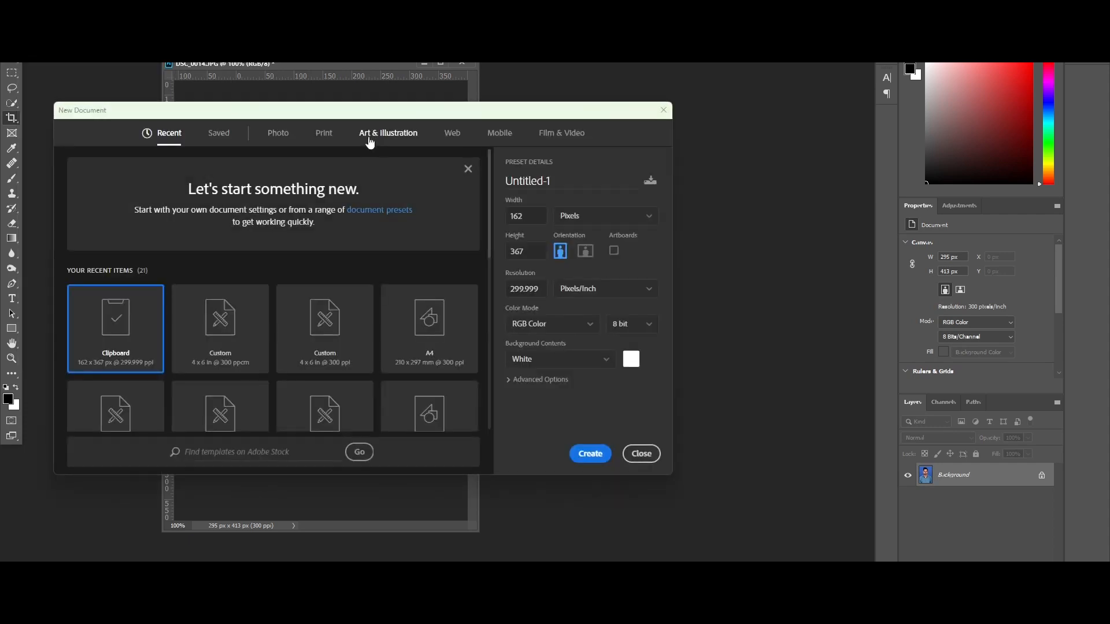
{"action": "left_click", "coordinate": [572, 216]}
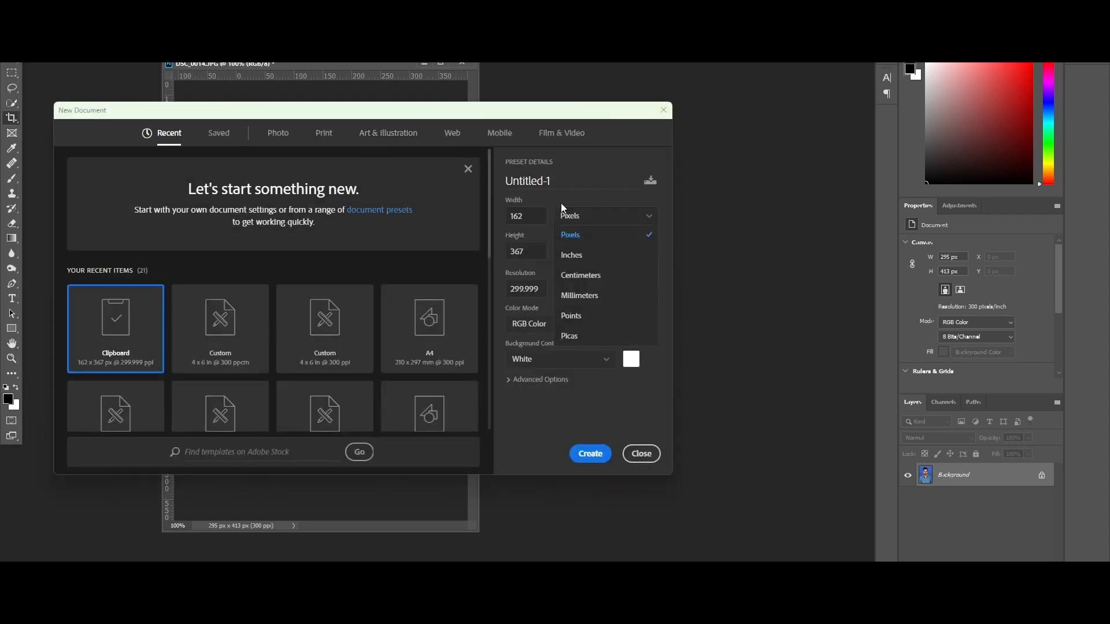
{"action": "left_click", "coordinate": [587, 252]}
{"action": "left_click", "coordinate": [535, 218]}
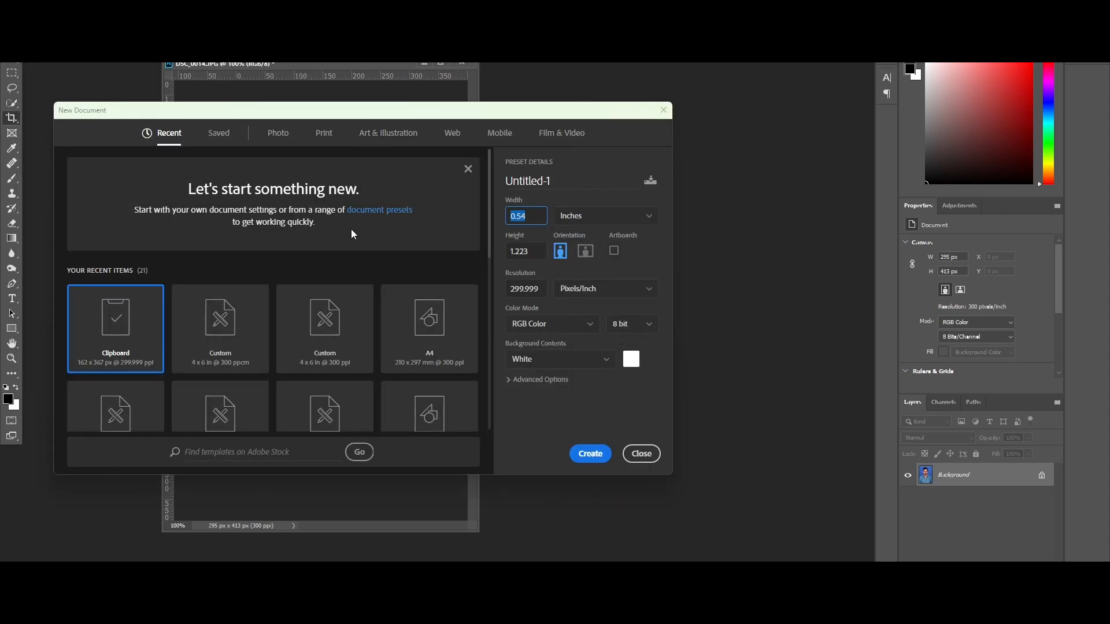
{"action": "key", "text": "BackSpace"}
{"action": "type", "text": "4"}
{"action": "key", "text": "Tab"}
- Set the new document's height to 6 inches and its resolution to 300 pixels/inch
{"action": "left_click", "coordinate": [543, 257]}
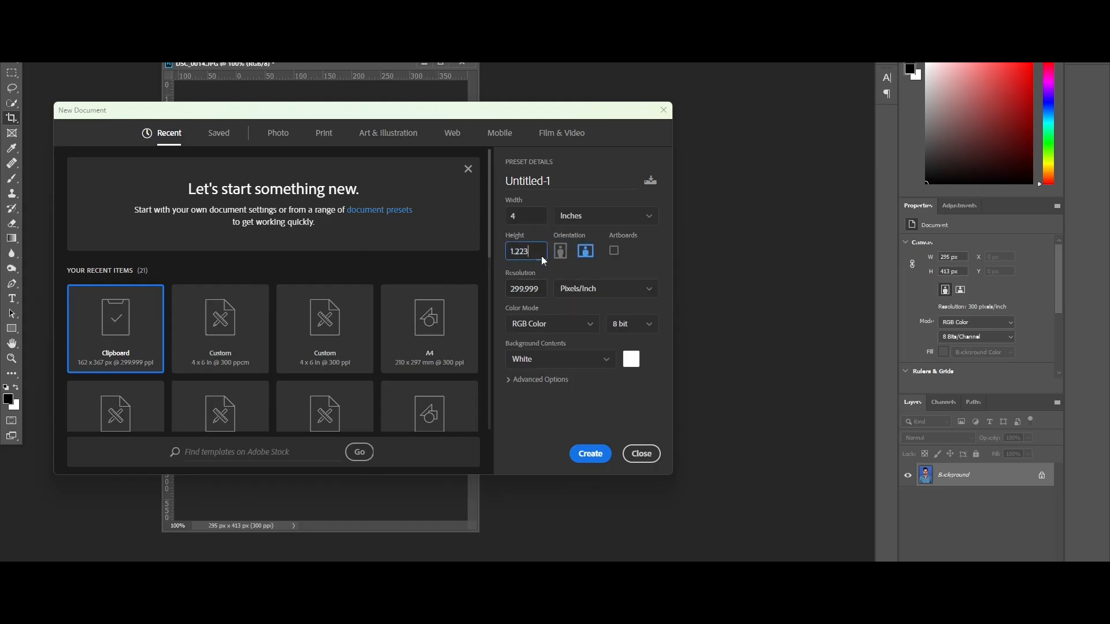
{"action": "key", "text": "BackSpace"}
{"action": "type", "text": "6"}
{"action": "key", "text": "Tab"}
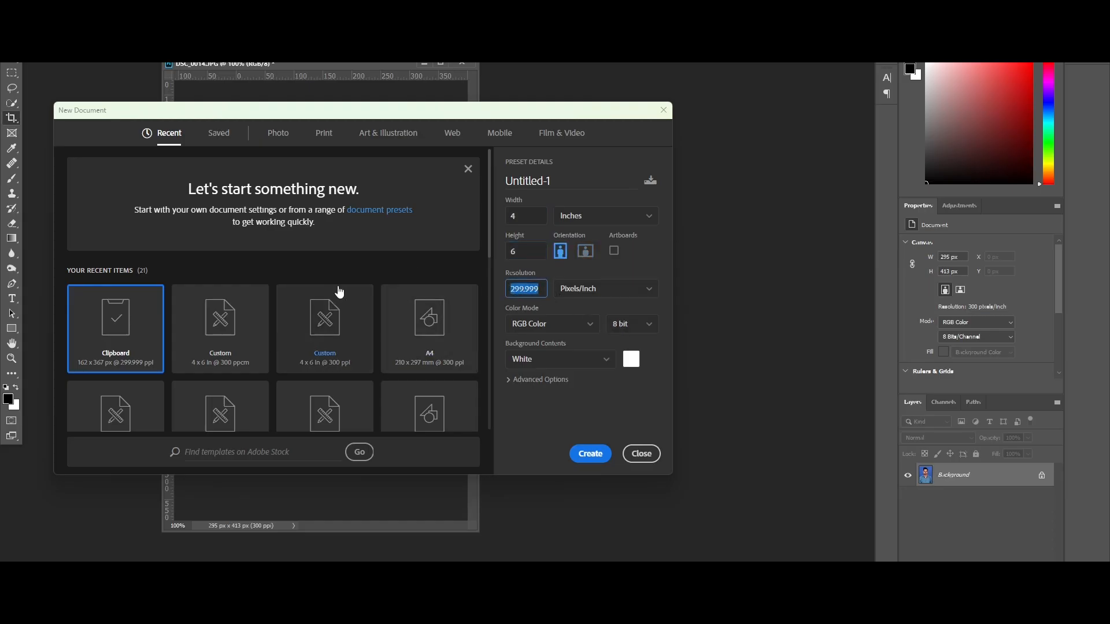
{"action": "type", "text": "300"}
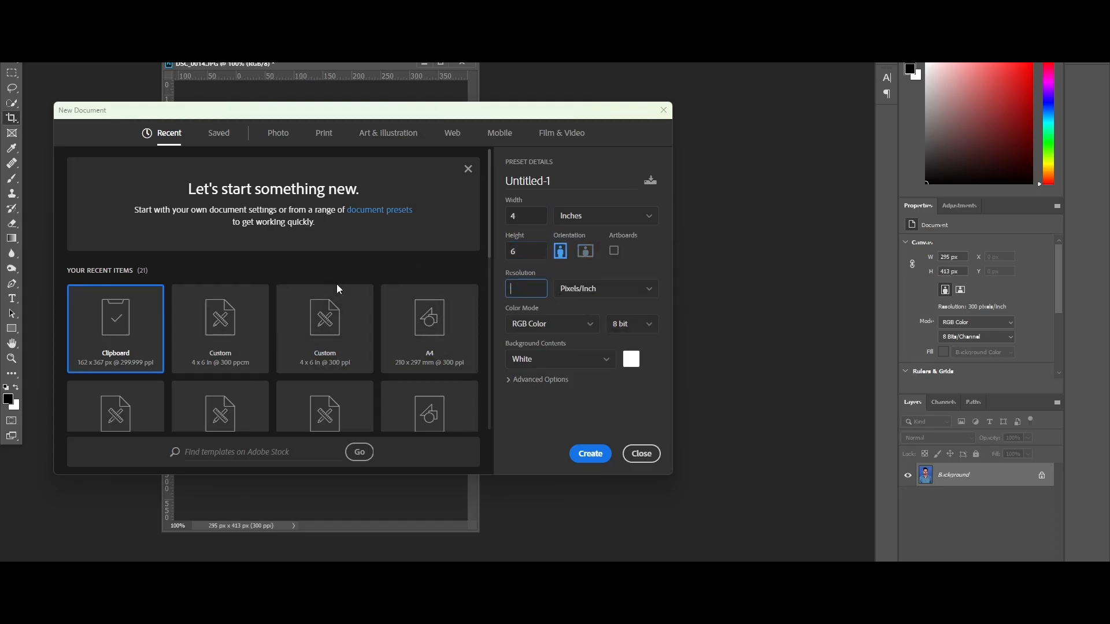